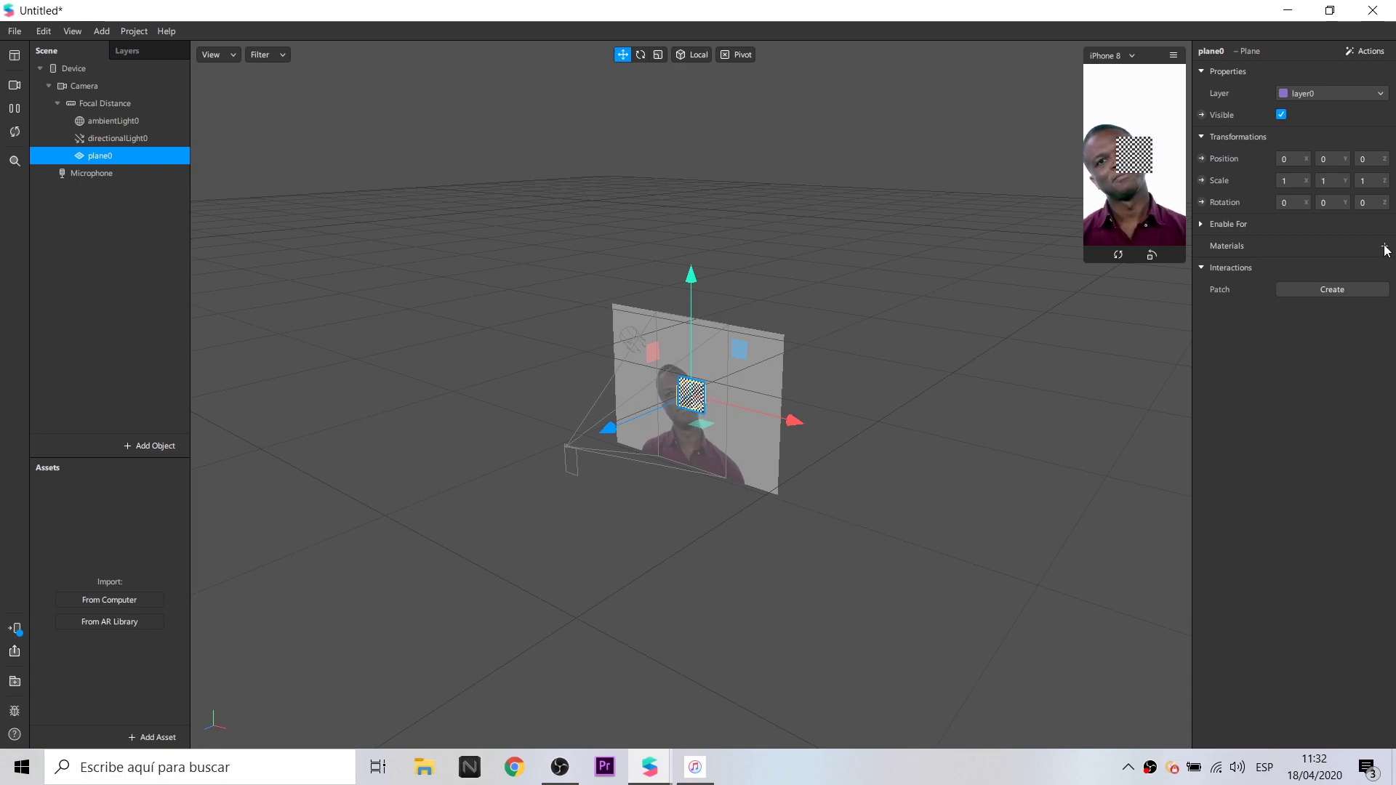
Step: Assign a new material to plane0 and insert a Plane Tracker into the scene
click(1385, 246)
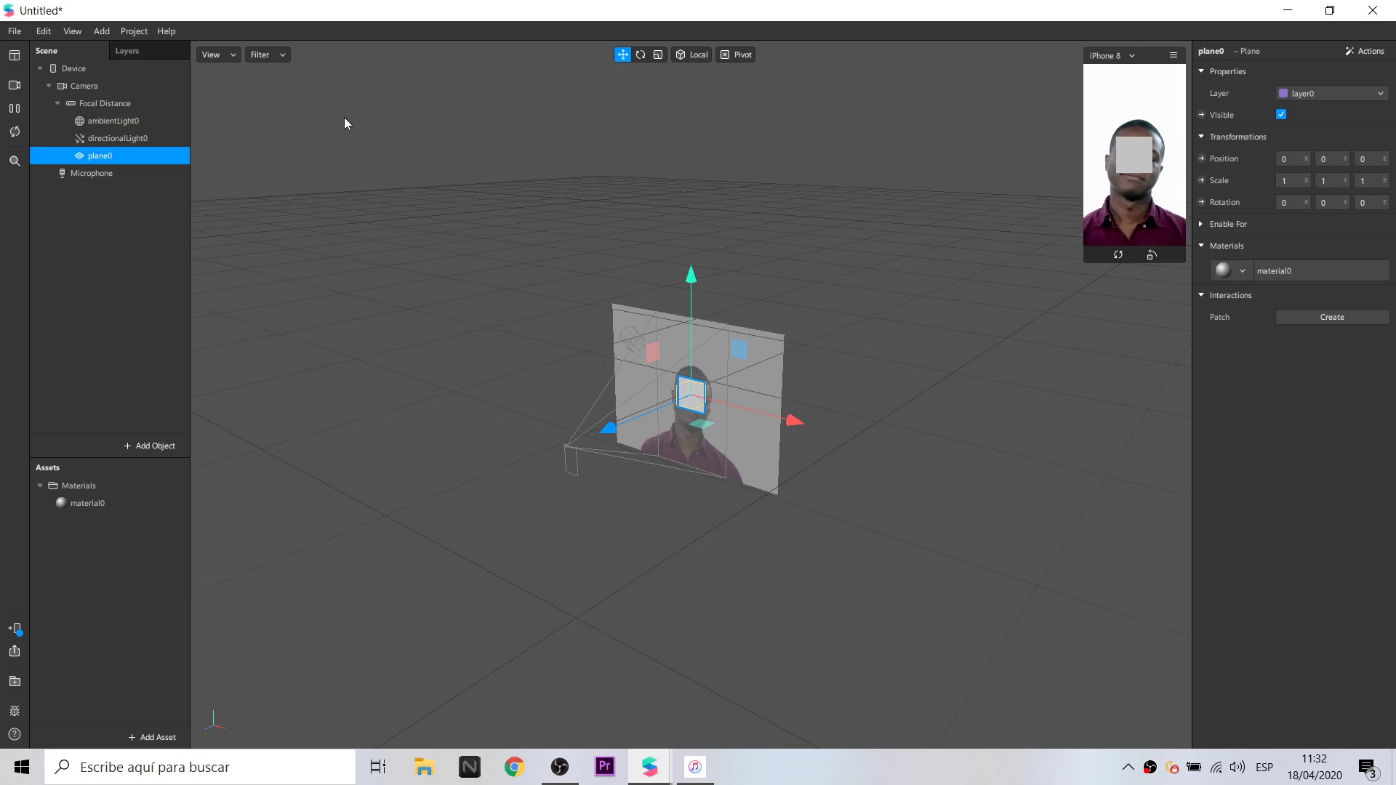
click(163, 445)
click(85, 215)
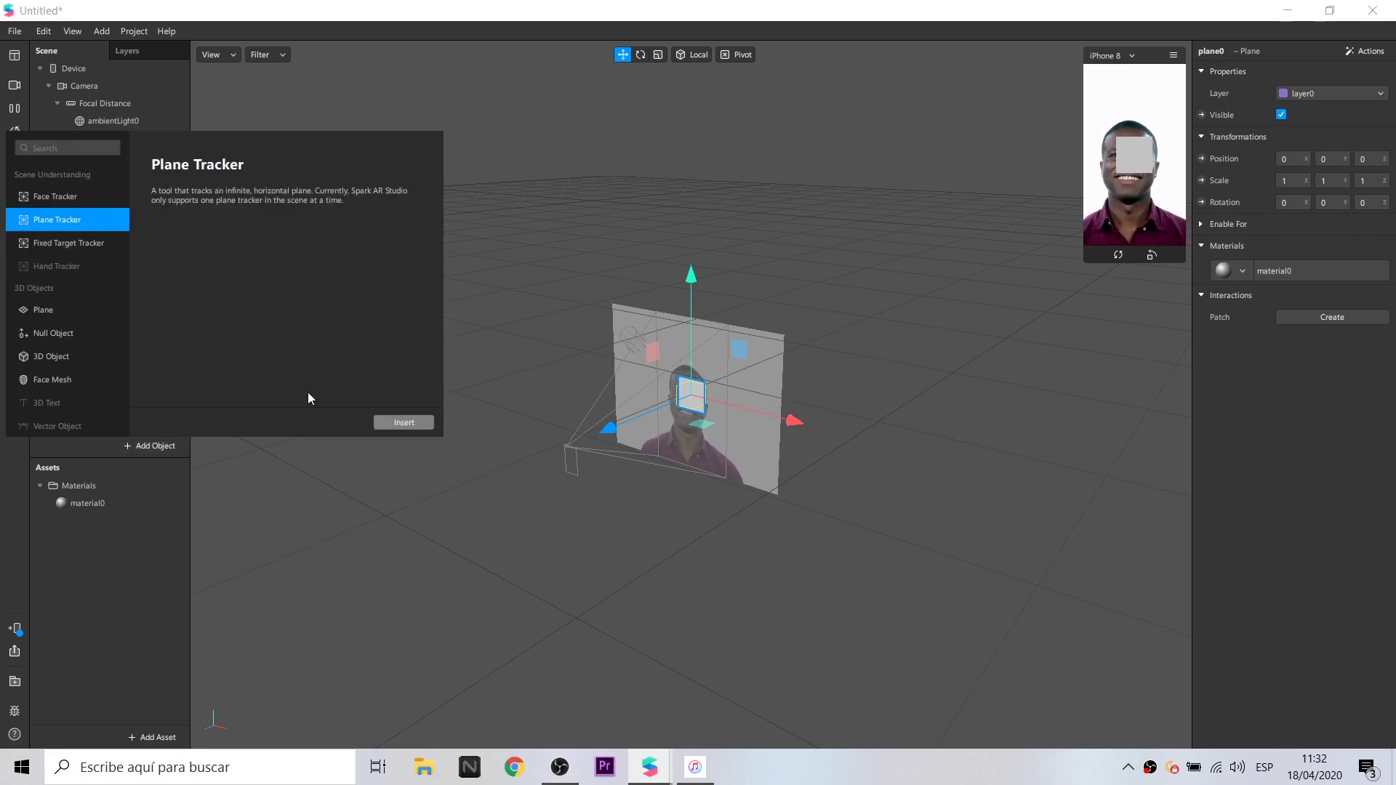
click(411, 423)
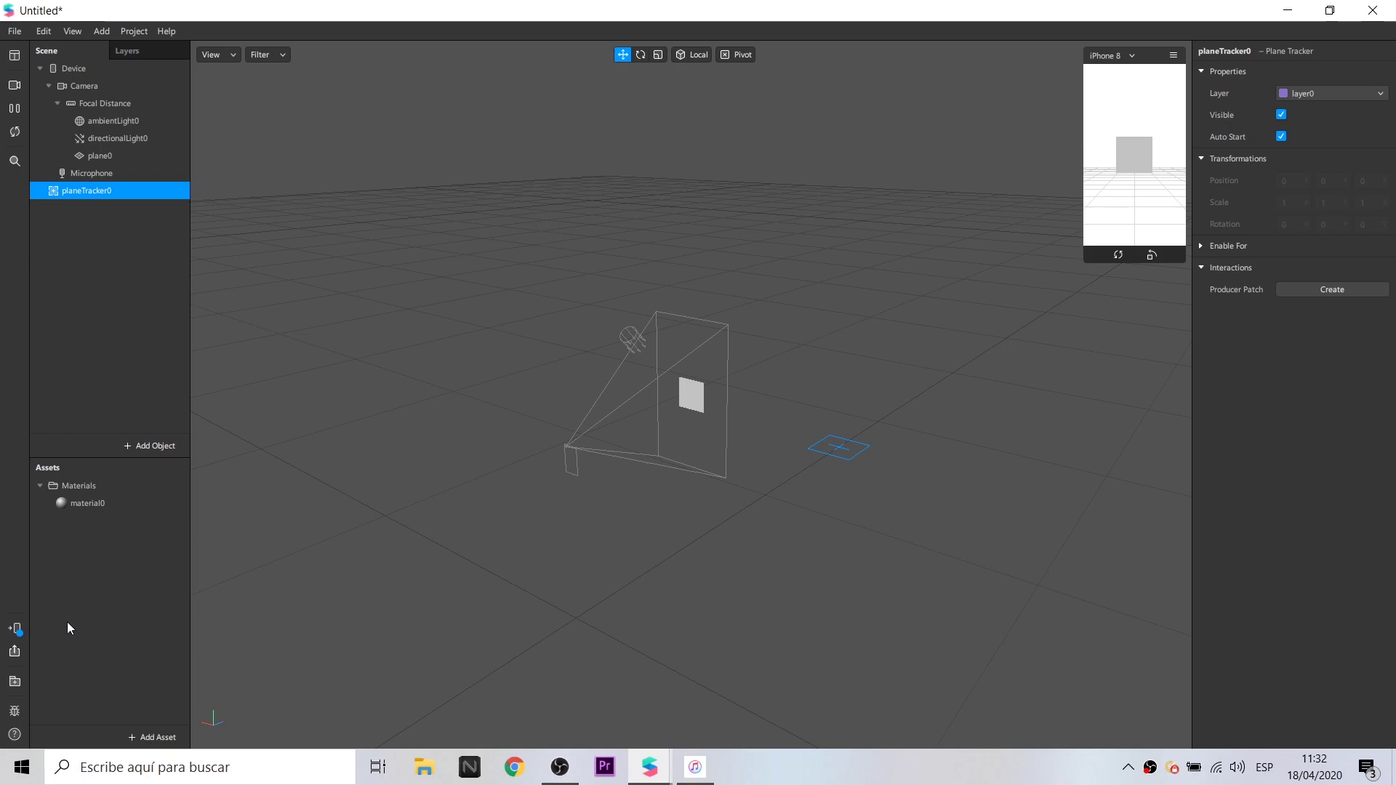
Step: Import the Heart Primitive from the AR Library's 3D Primitives and place it under planeTracker0
click(15, 681)
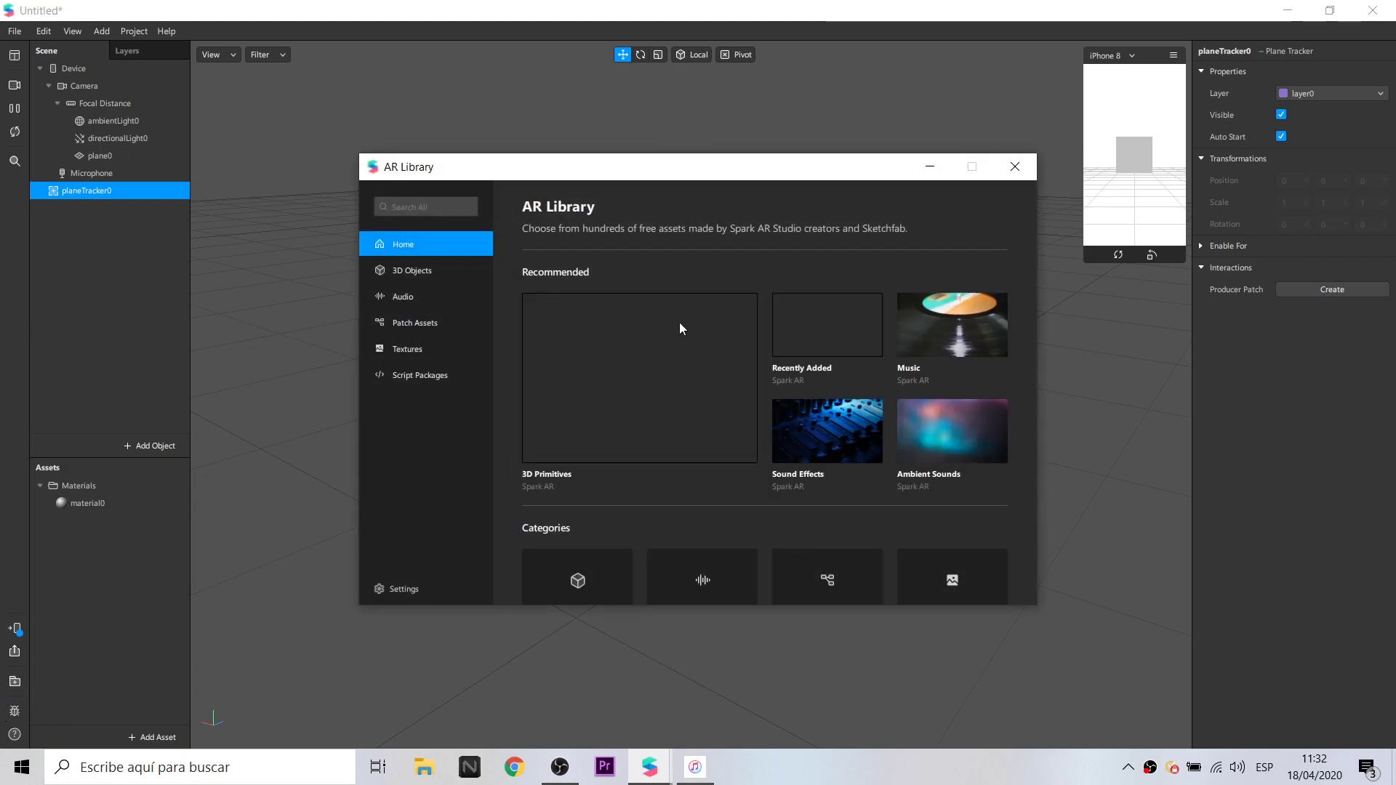
click(687, 335)
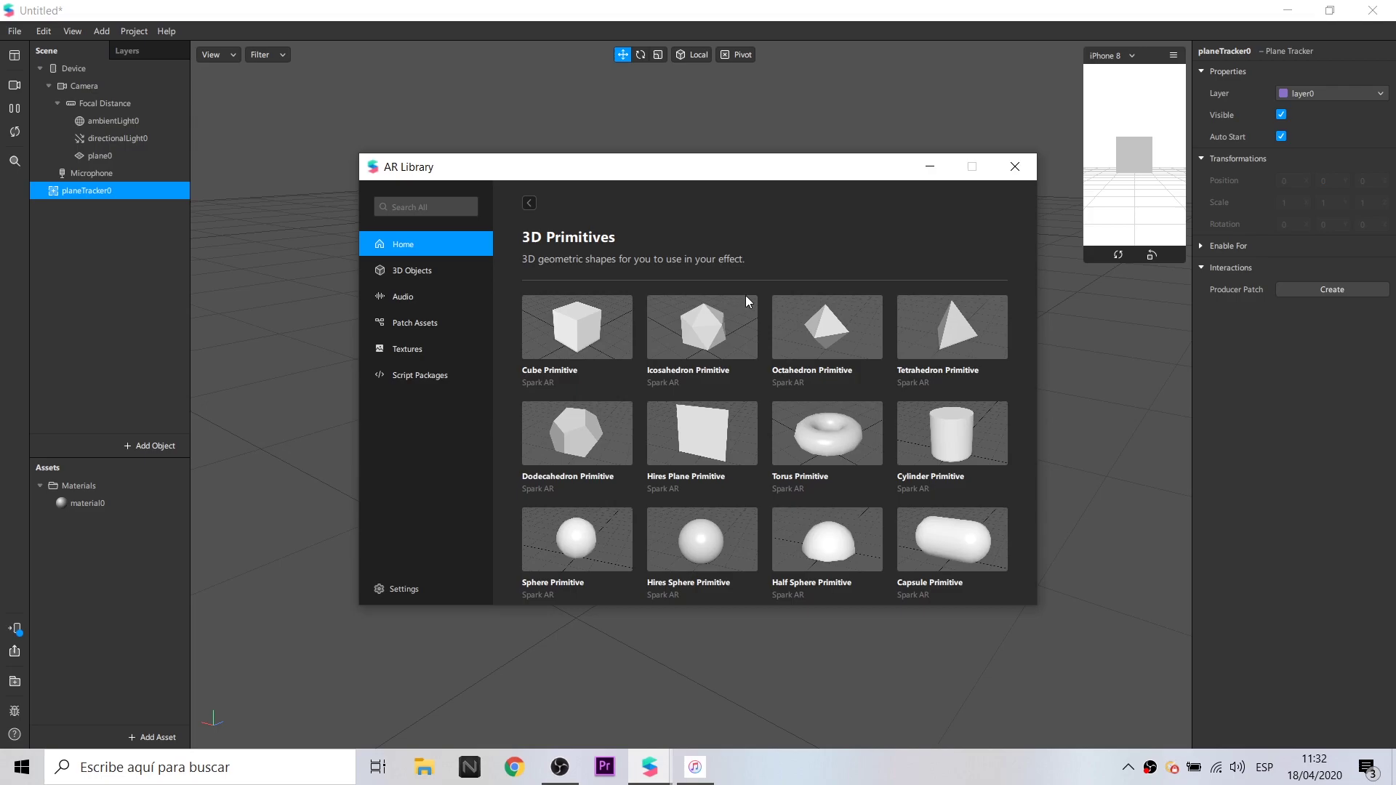
scroll(780, 371, down, 3)
scroll(819, 408, down, 1)
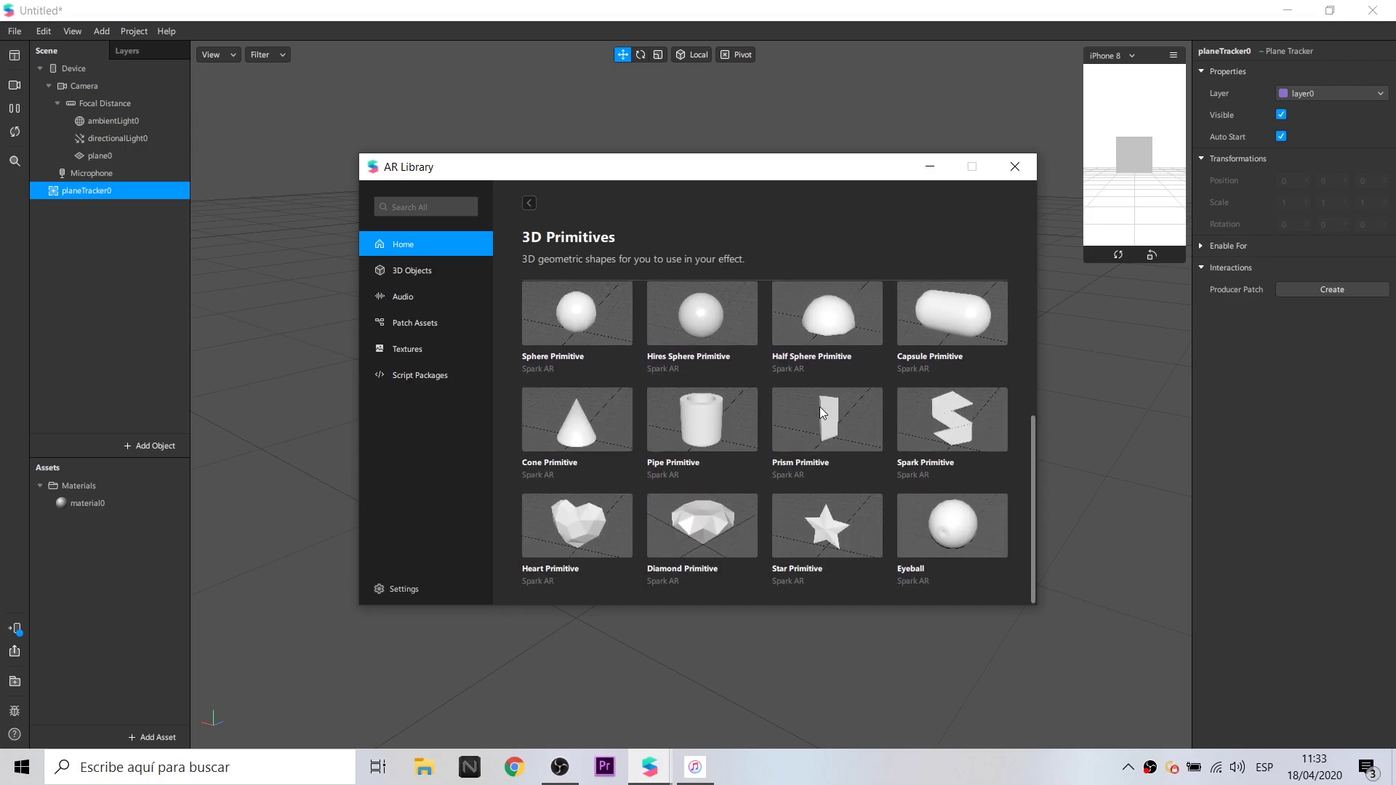
click(595, 516)
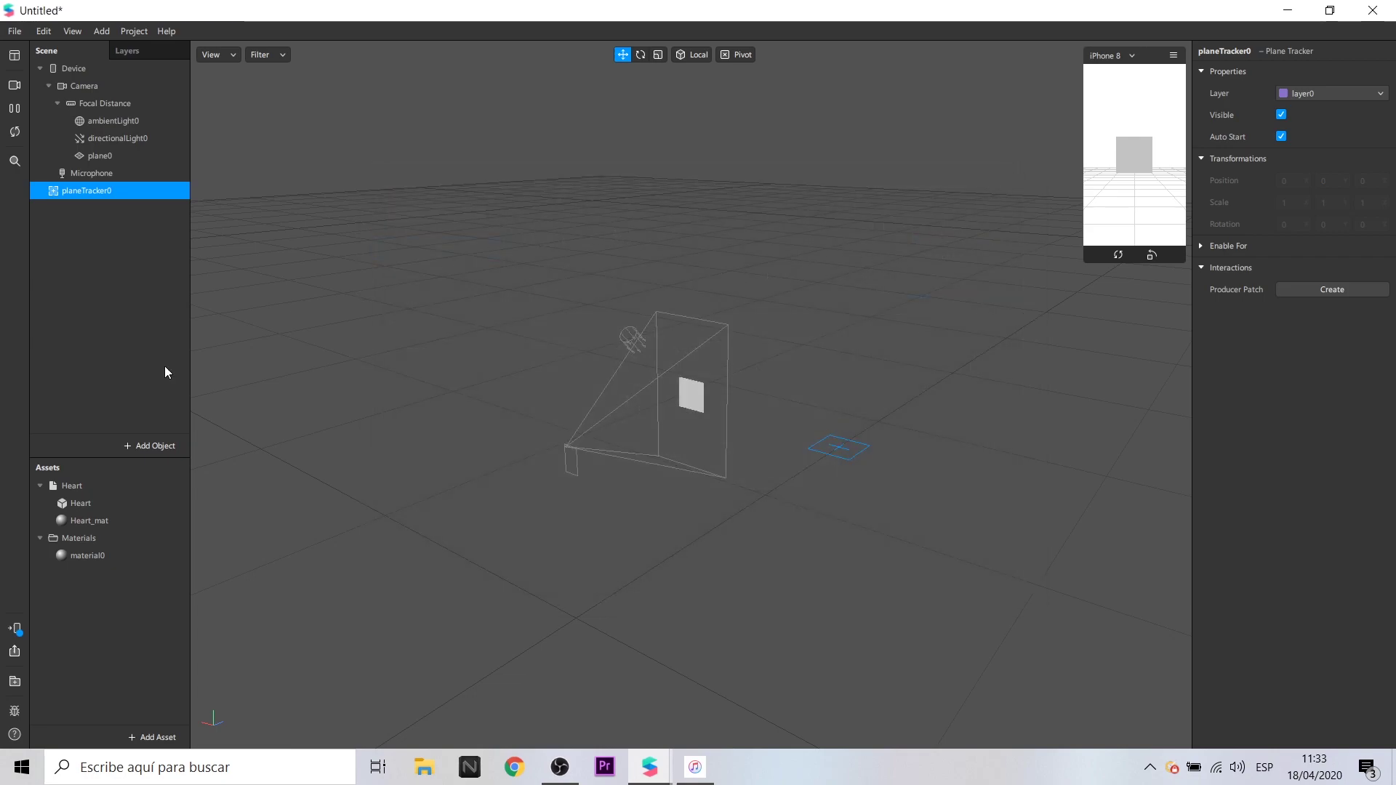
drag(73, 493, 155, 435)
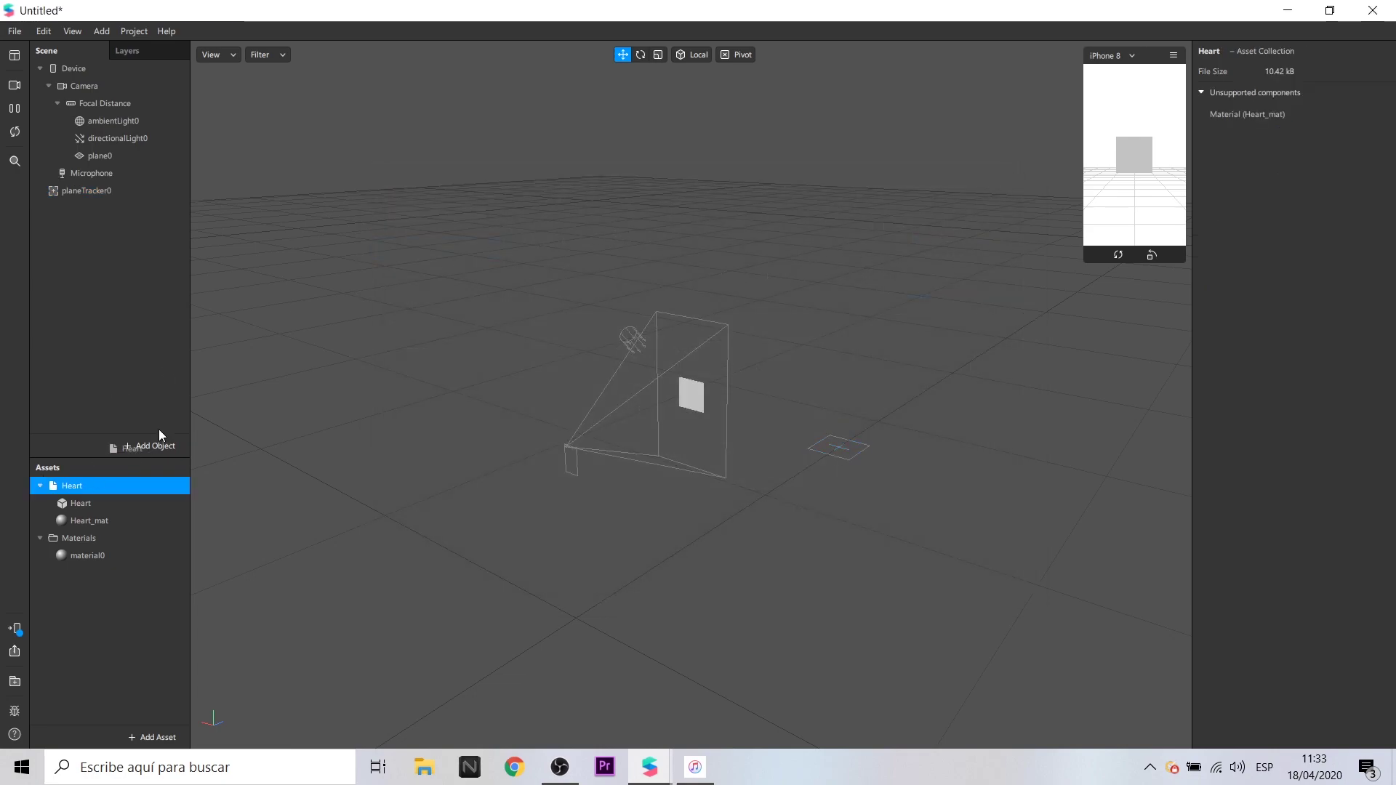
drag(130, 190, 130, 191)
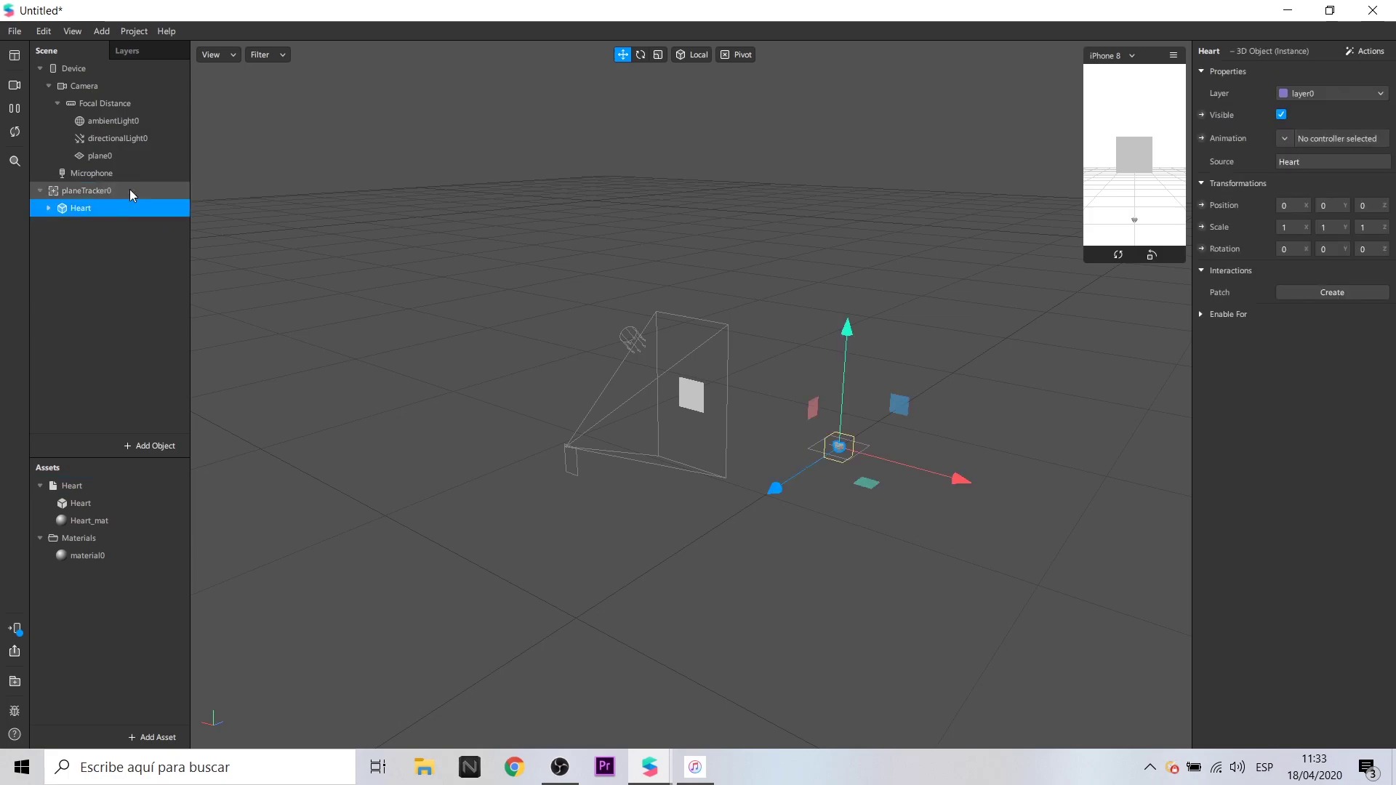
Step: Set the heart's scale to 3 on all axes and raise it to a Y position of about 0.08
click(1298, 229)
text(3)
key(Tab)
text(3)
key(Tab)
text(3)
drag(847, 327, 849, 307)
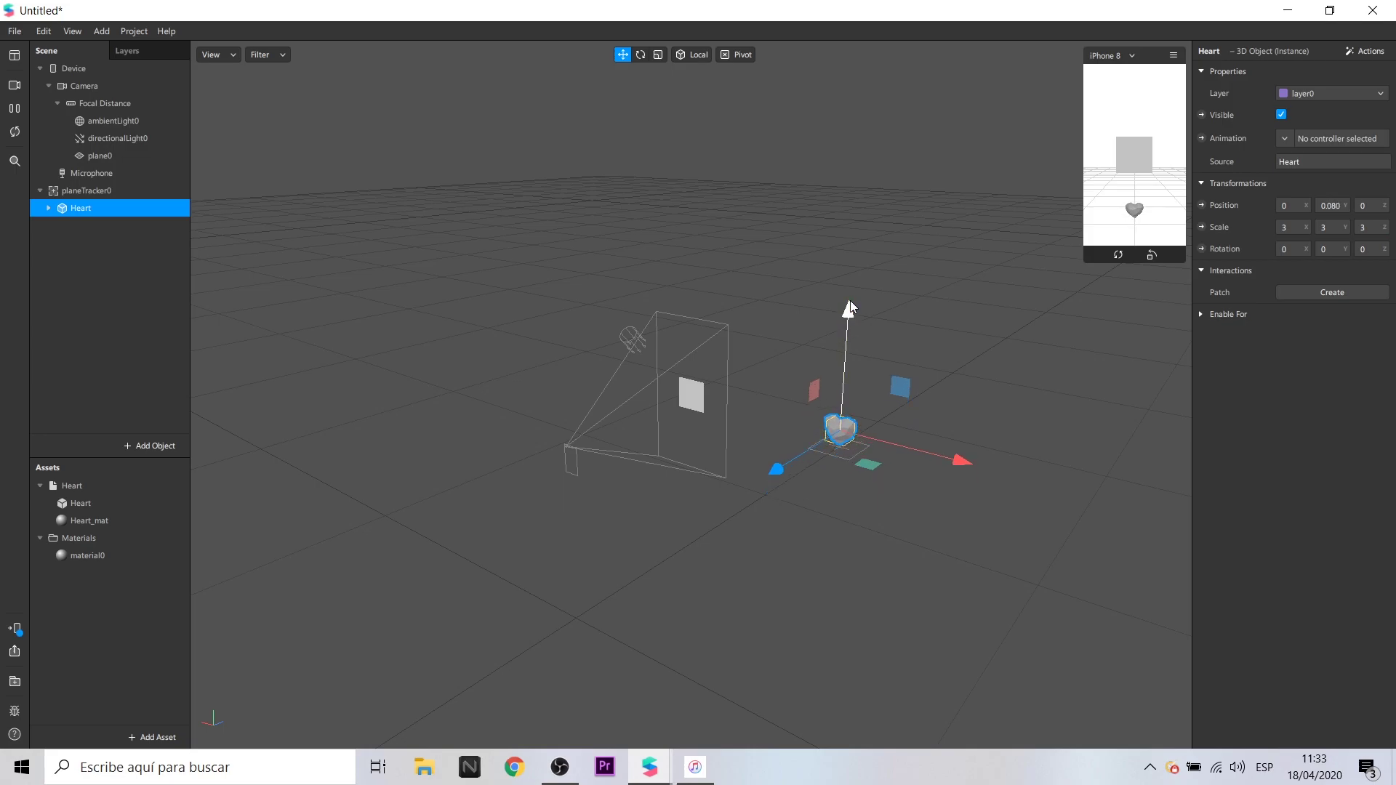
Step: Animate the heart's position with a looping animation
click(1382, 51)
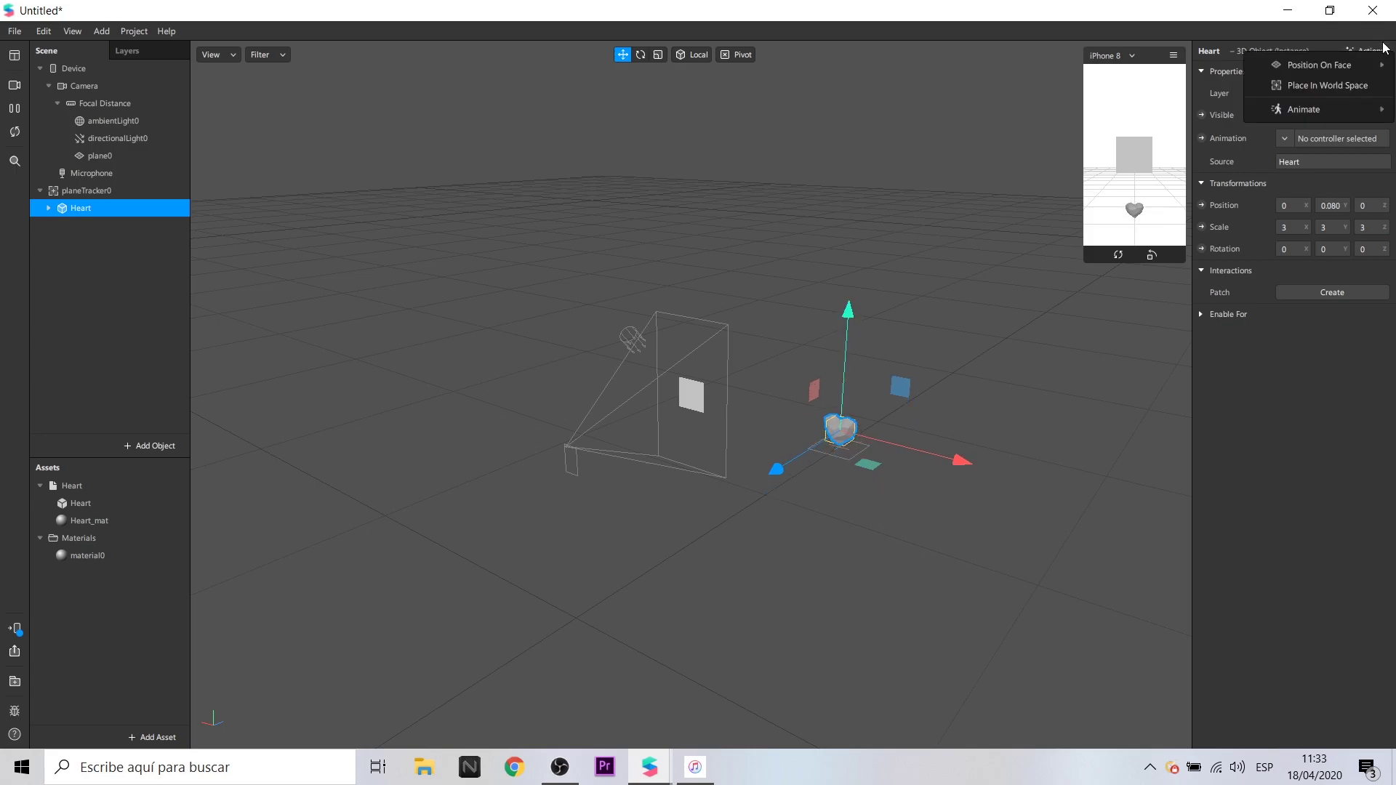
mouse_move(1324, 125)
click(1161, 130)
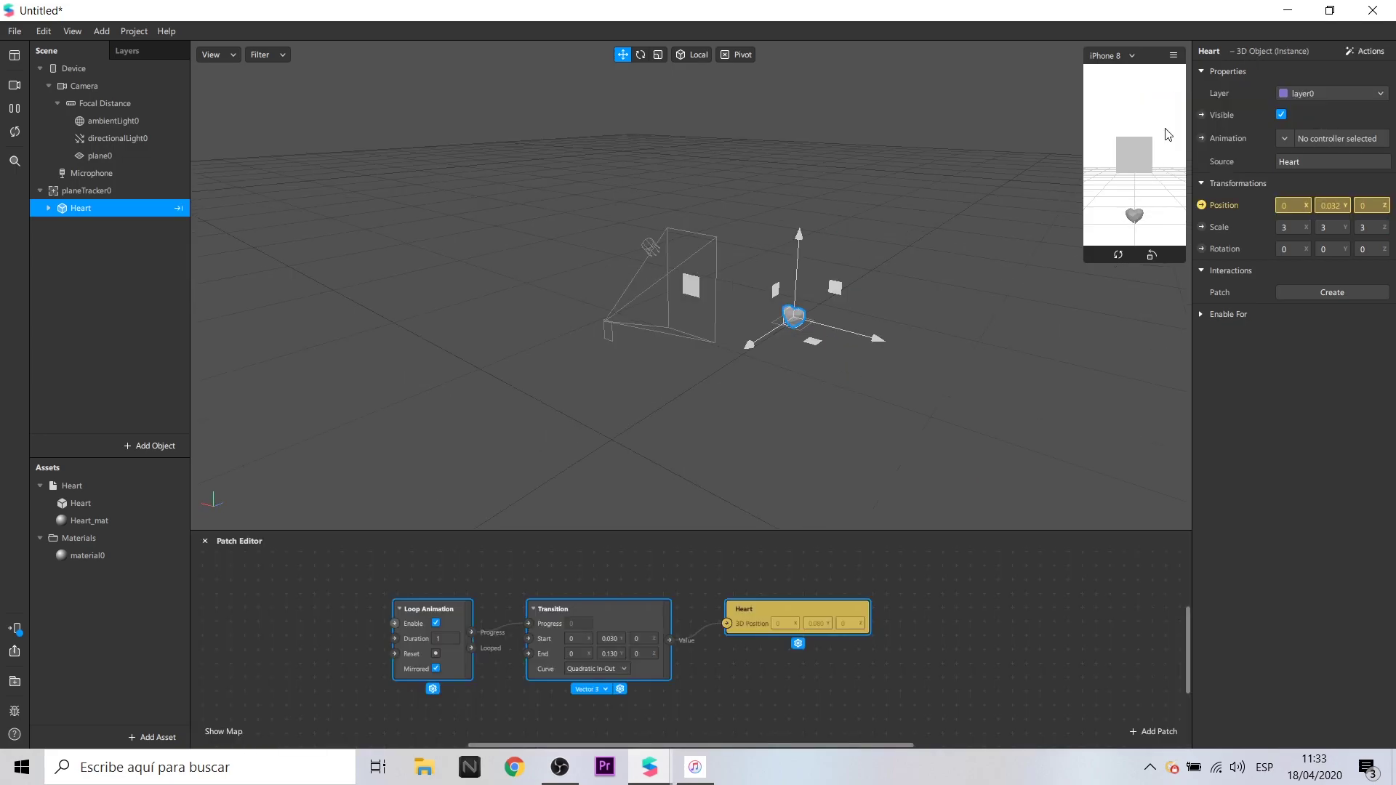
click(357, 606)
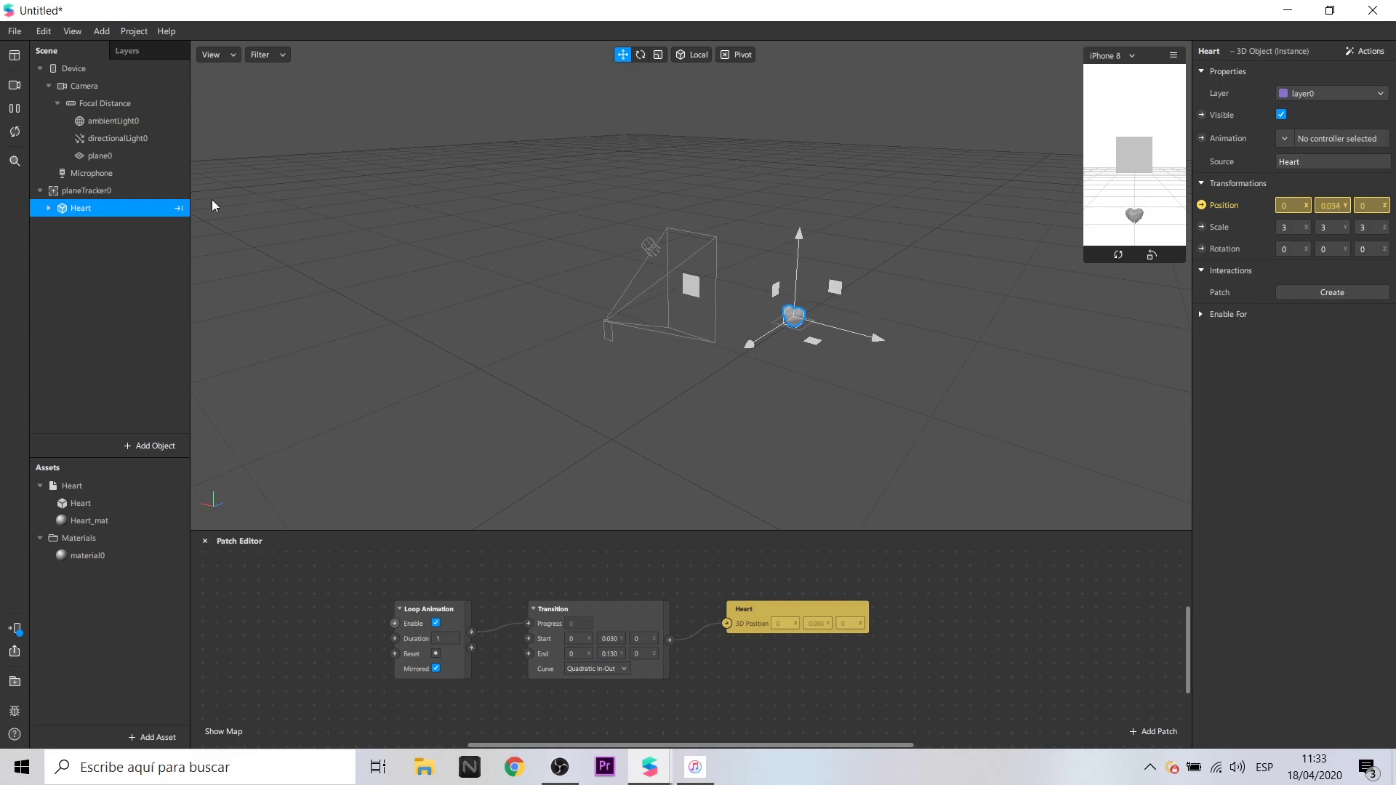
Step: Scale plane0 down to about 0.544 in X and Y
click(137, 155)
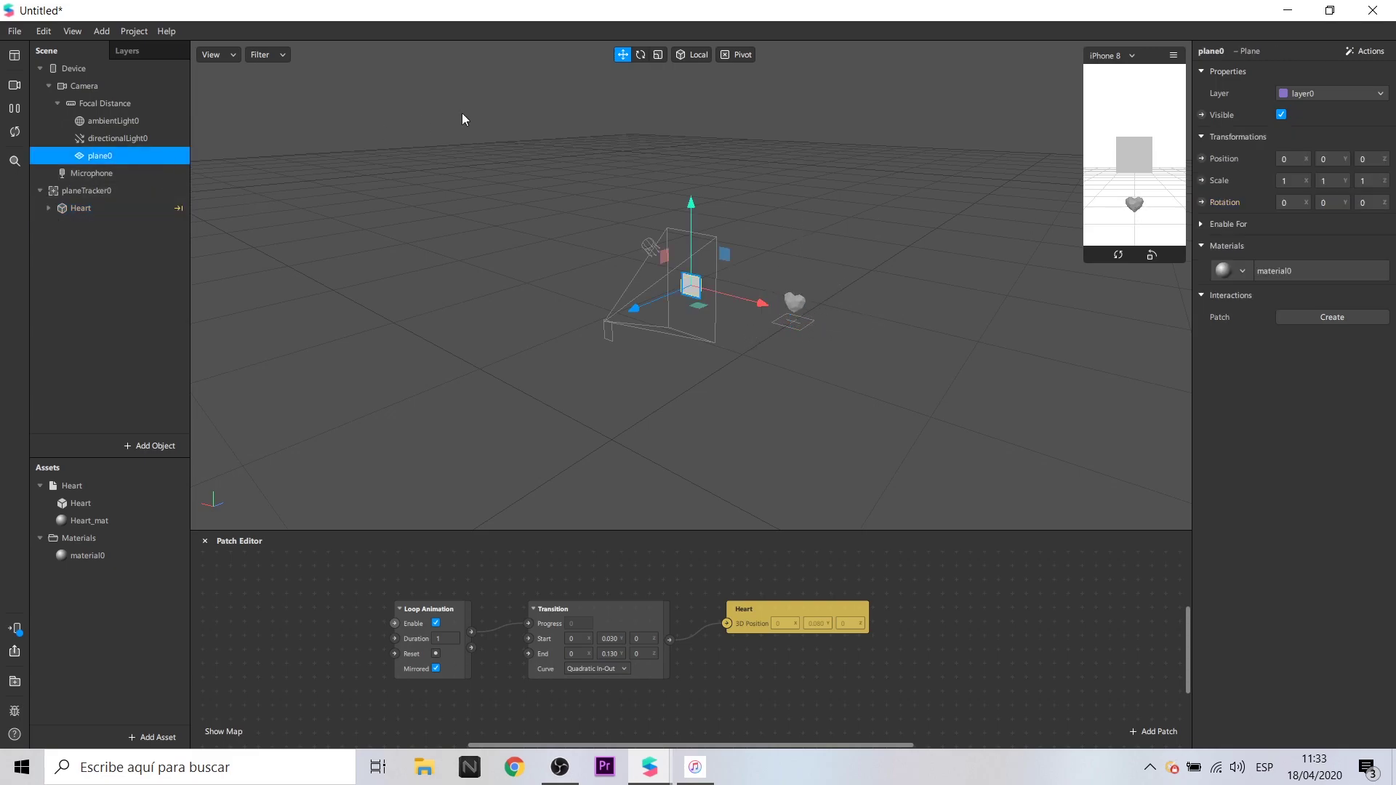
click(658, 55)
drag(724, 258, 712, 274)
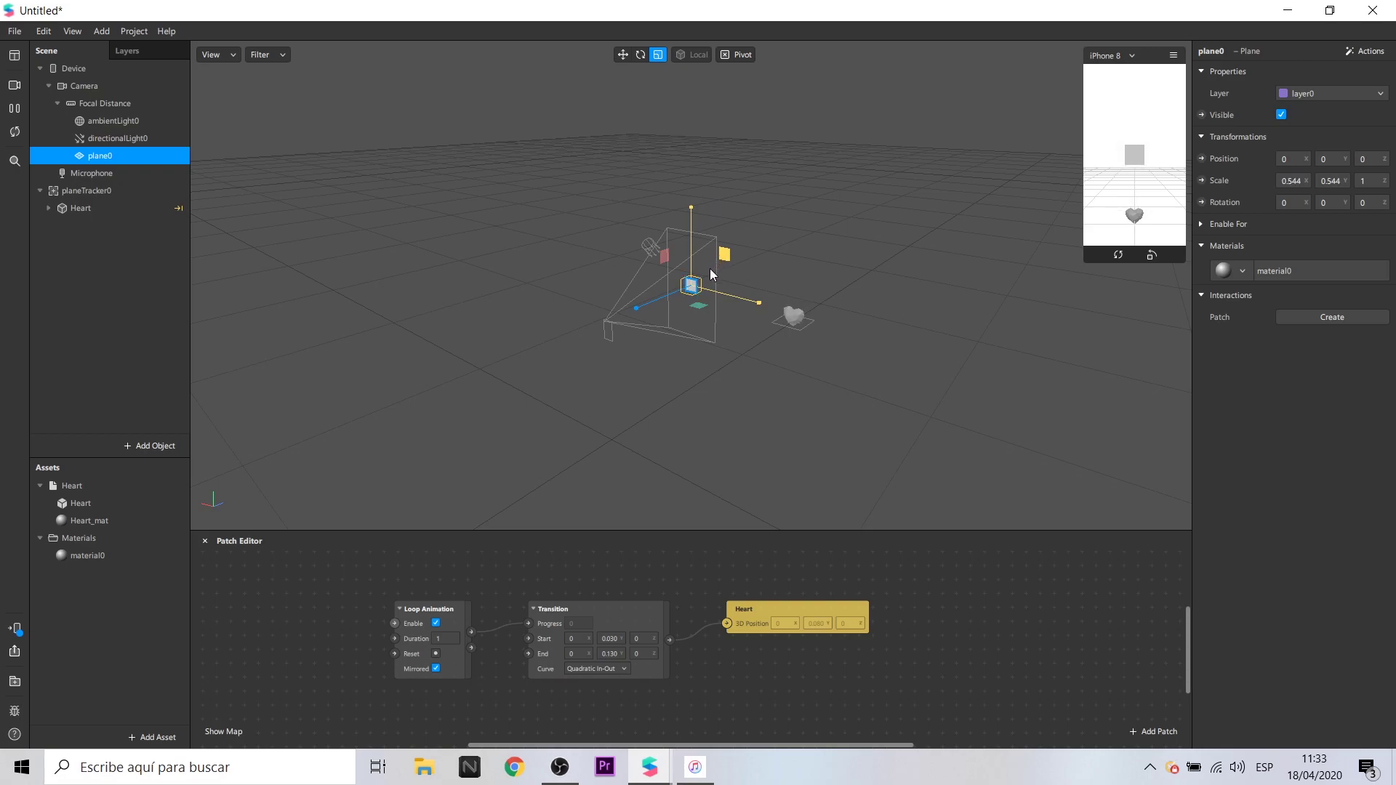
Step: Add a texture extraction to the Camera
click(94, 212)
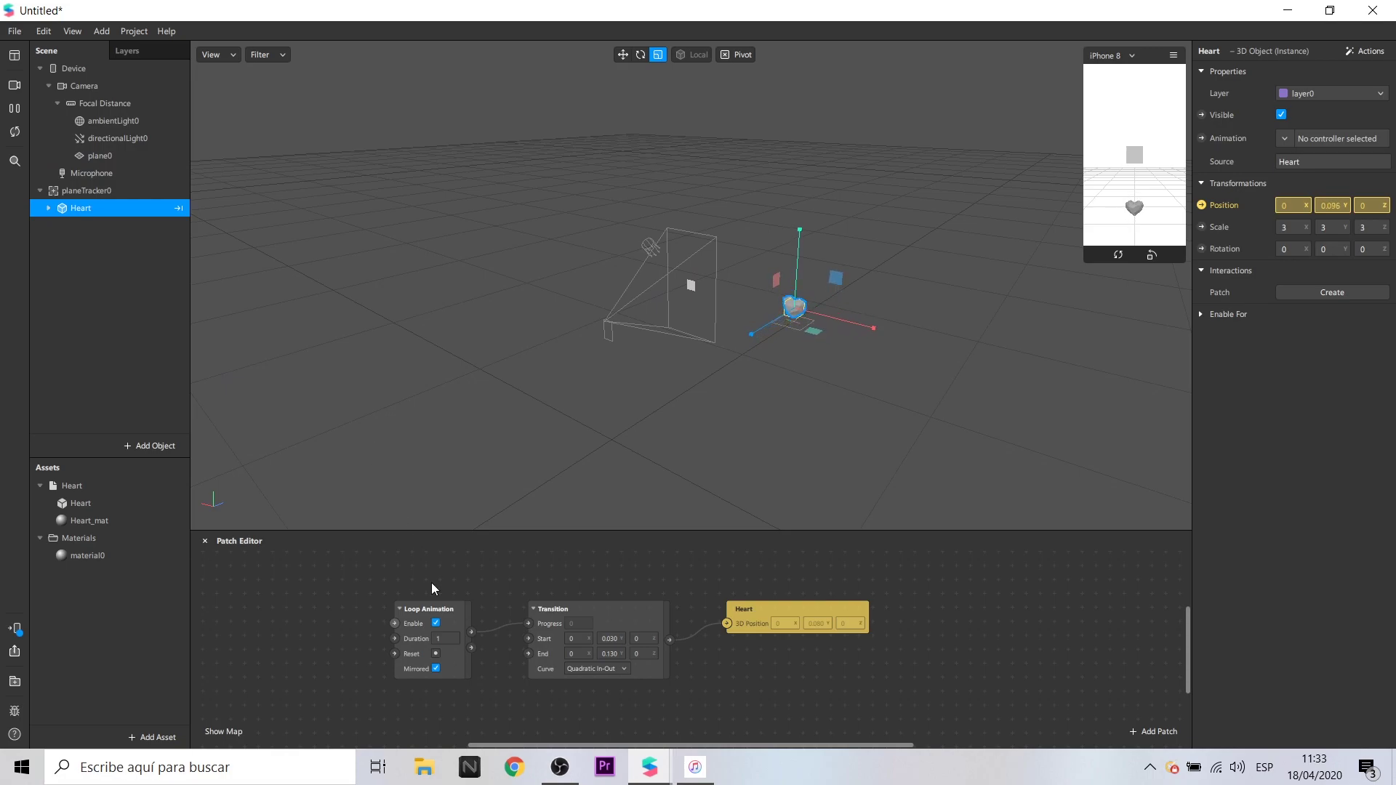
scroll(788, 622, down, 2)
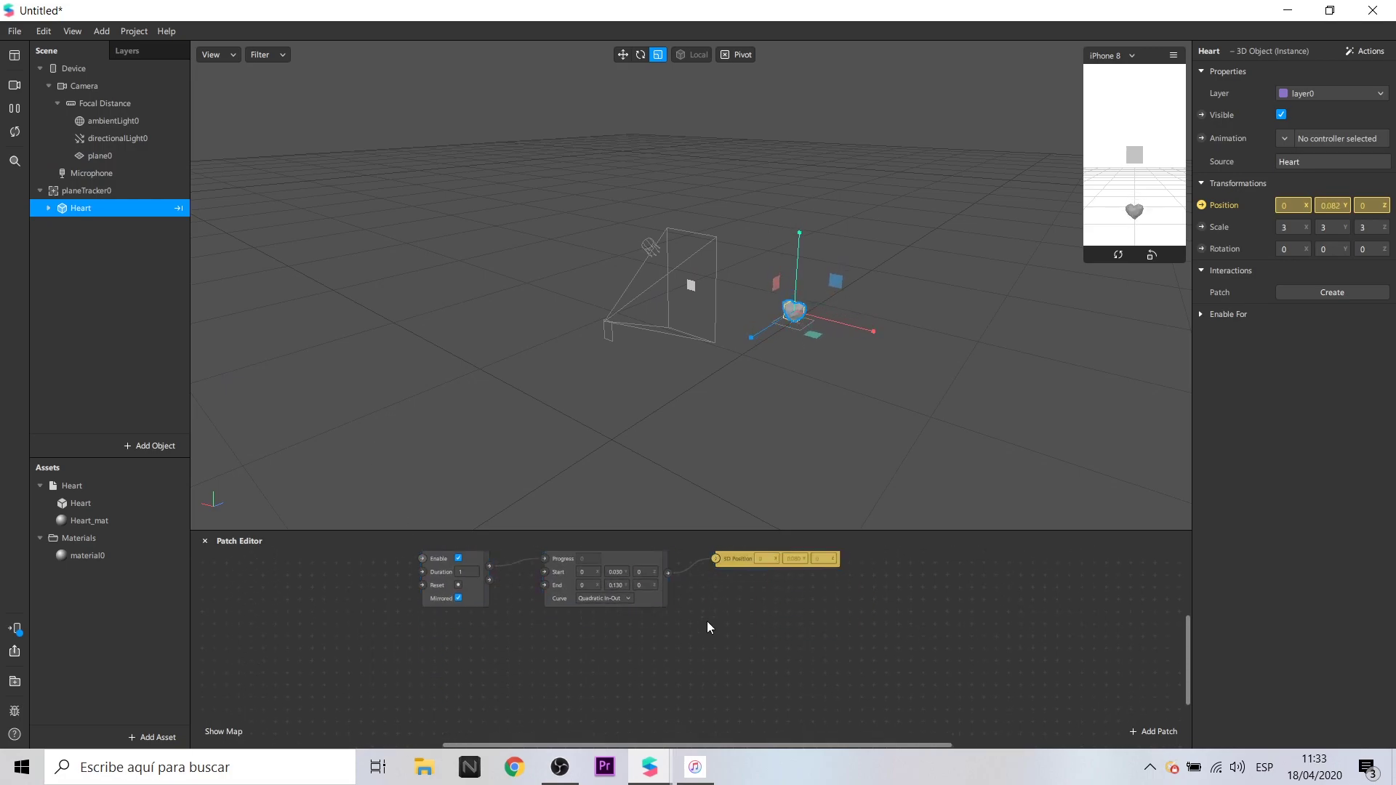
click(623, 55)
click(114, 87)
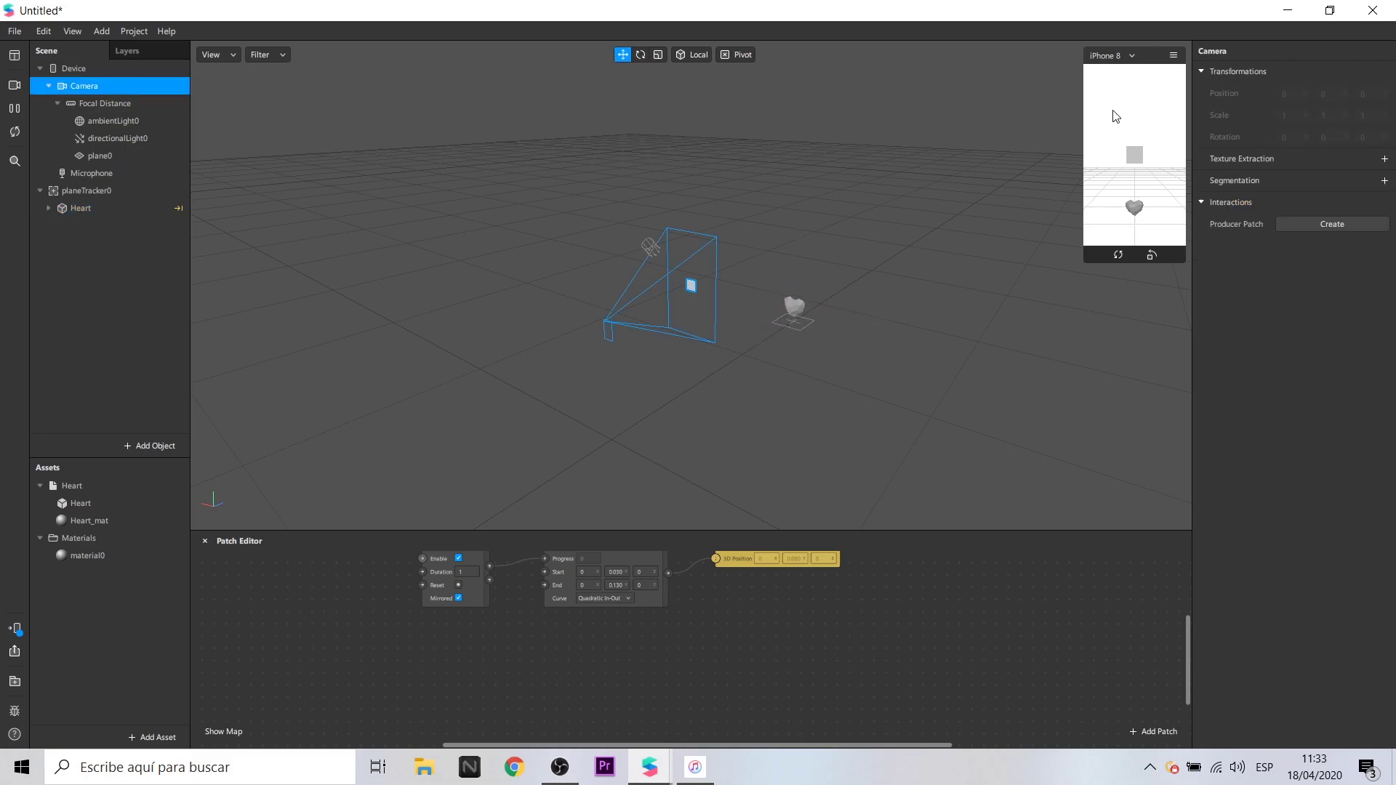
click(1385, 159)
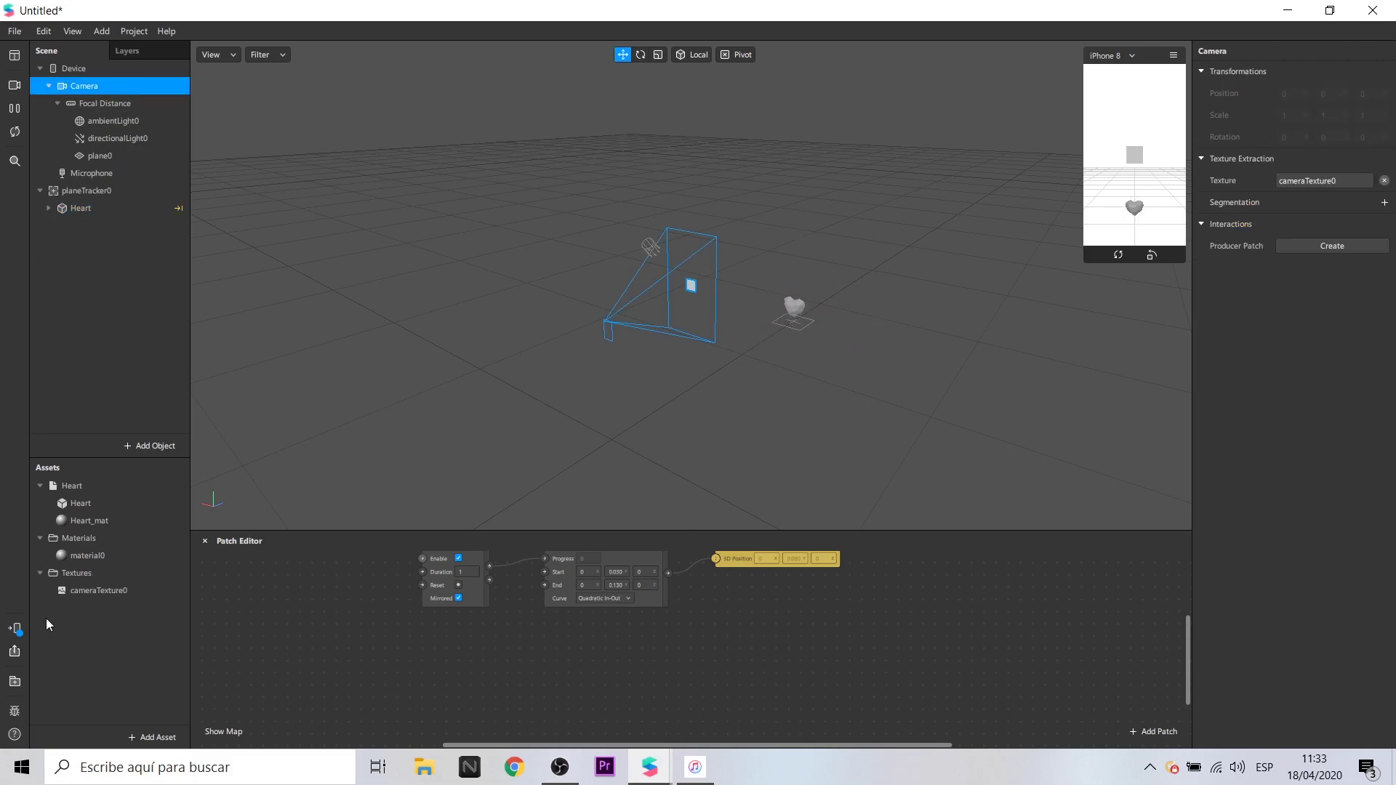
Step: Add cameraTexture0 and the Device as patches in the Patch Editor, with Device above cameraTexture0
drag(102, 590, 325, 737)
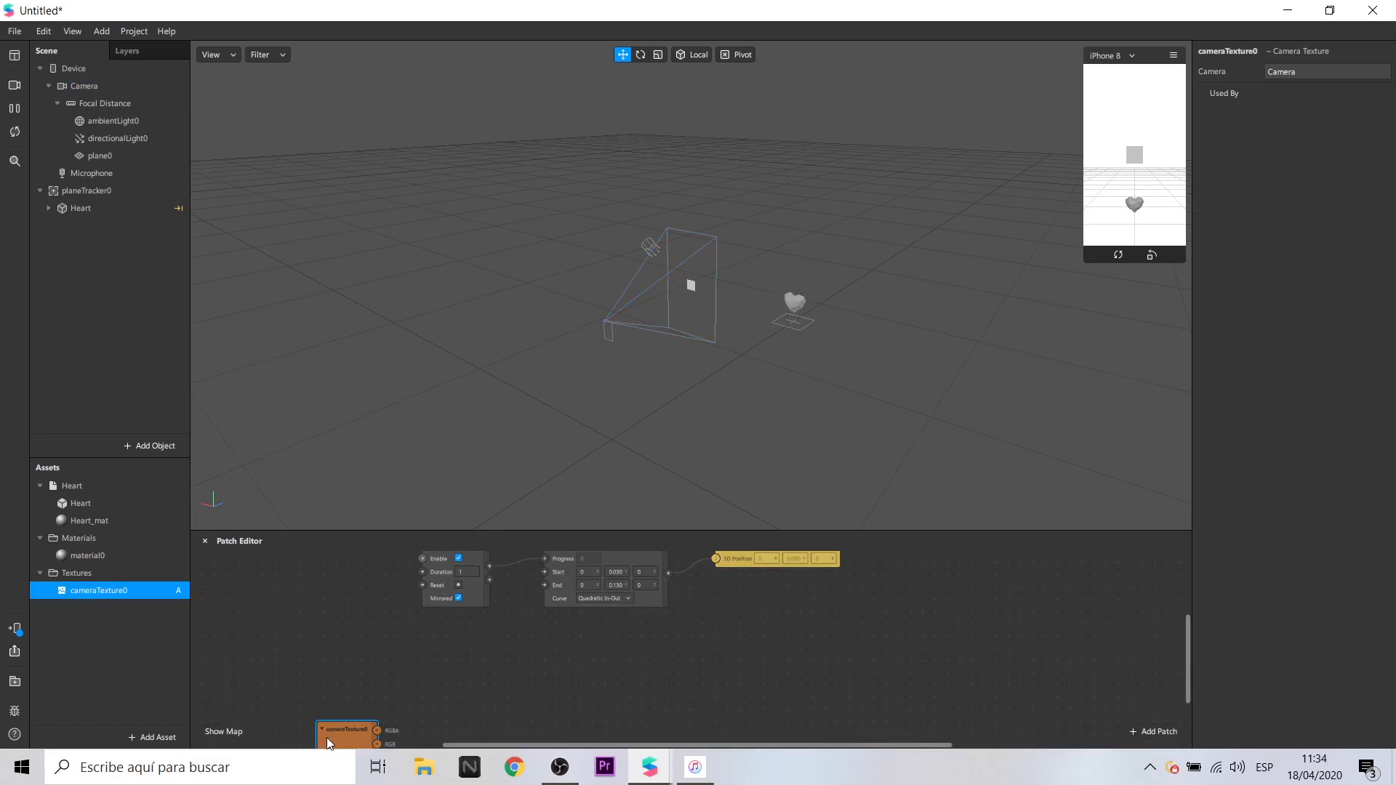
click(67, 67)
drag(67, 67, 341, 662)
scroll(335, 684, down, 2)
click(355, 709)
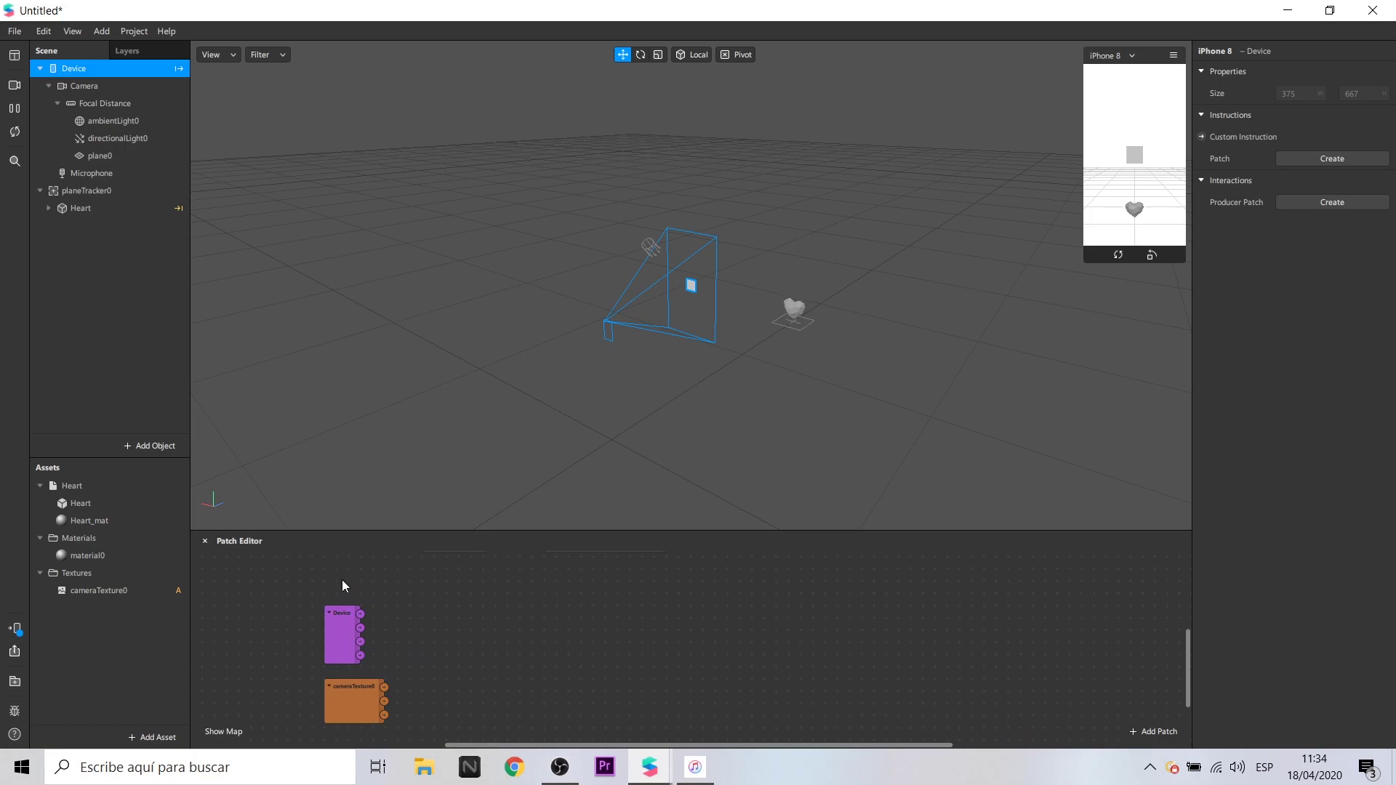
Step: Add a Screen Tap patch above the Device patch
scroll(343, 586, up, 3)
right_click(331, 680)
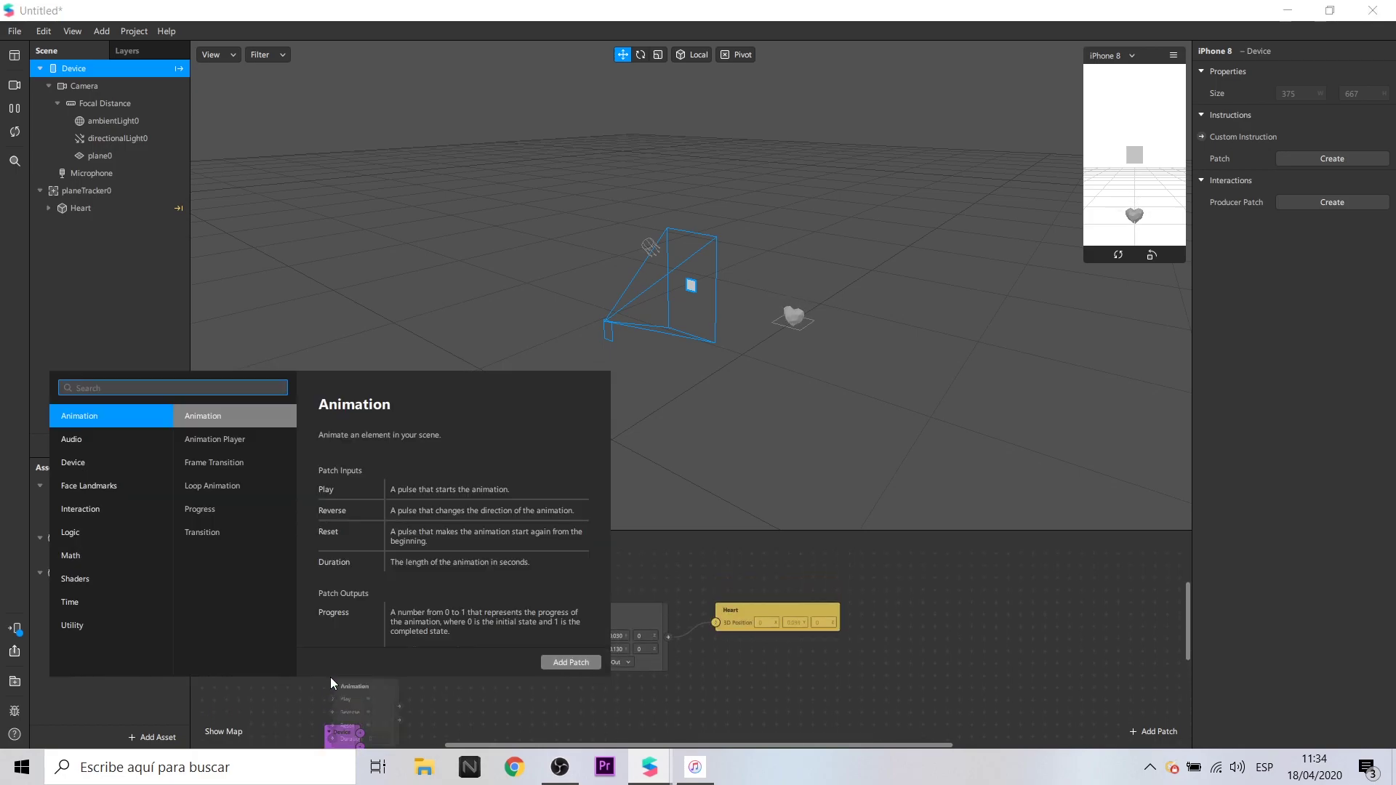
text(scree)
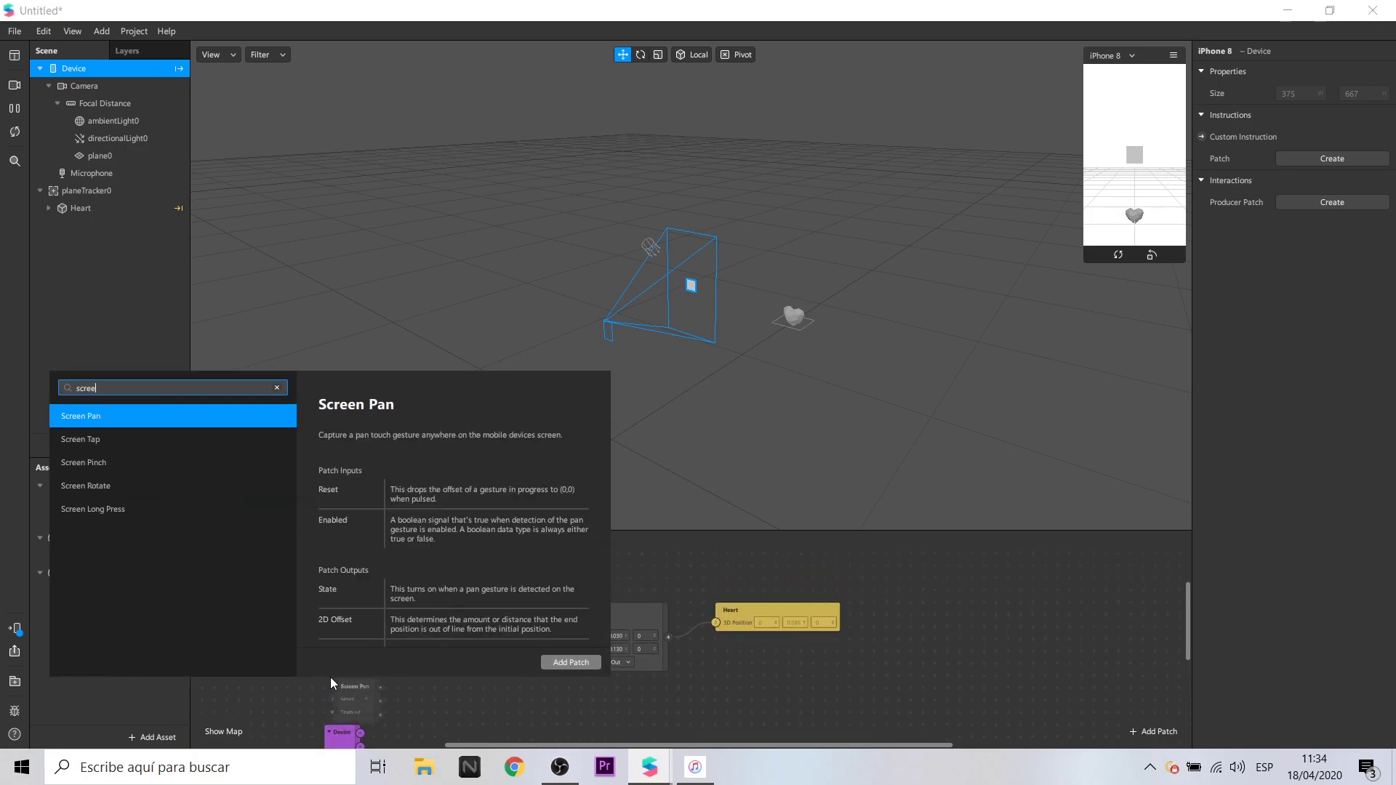
click(233, 439)
click(571, 662)
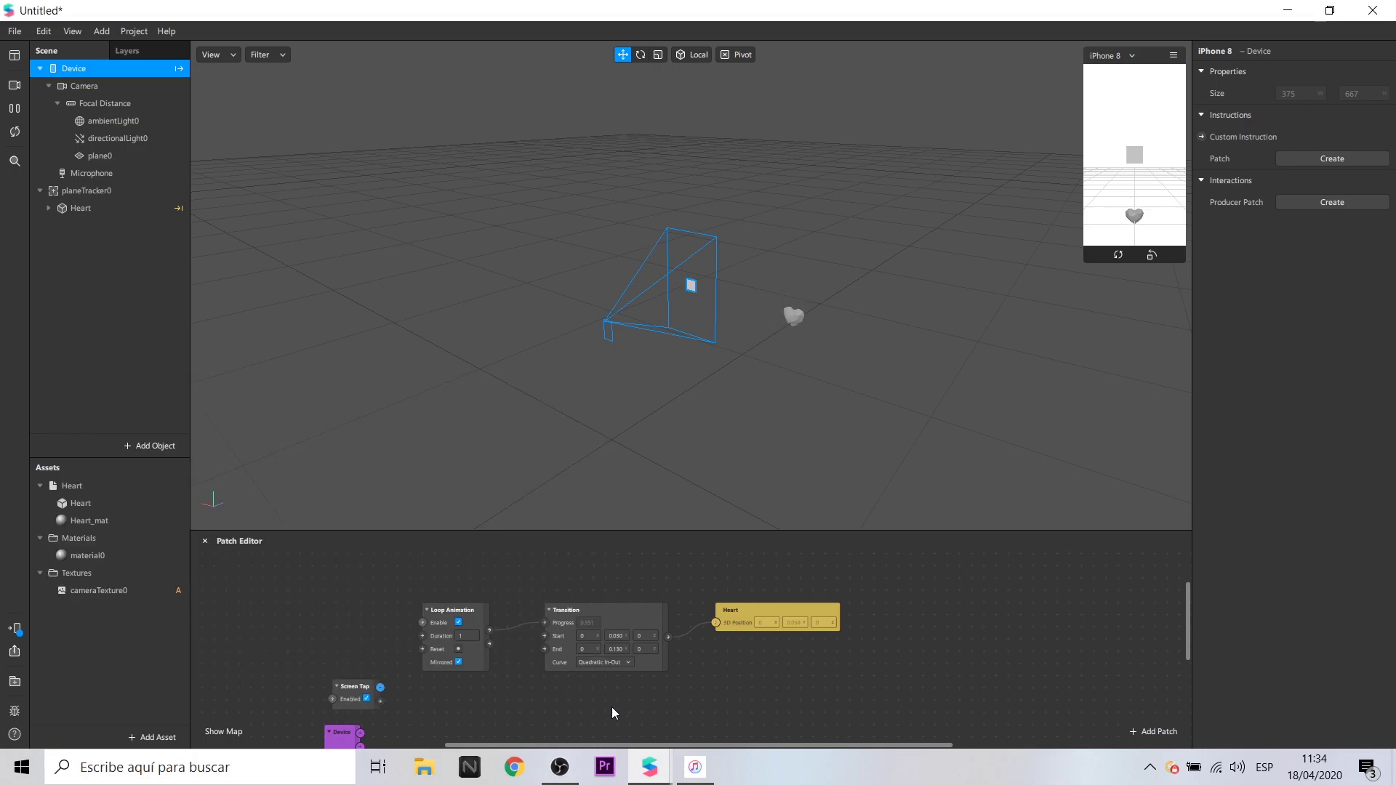
Step: Add a Divide patch and feed it Screen Tap's 2D Position first and the Device patch's second output second
scroll(509, 652, down, 2)
scroll(600, 566, down, 3)
drag(544, 659, 483, 604)
scroll(456, 622, down, 1)
scroll(454, 632, down, 1)
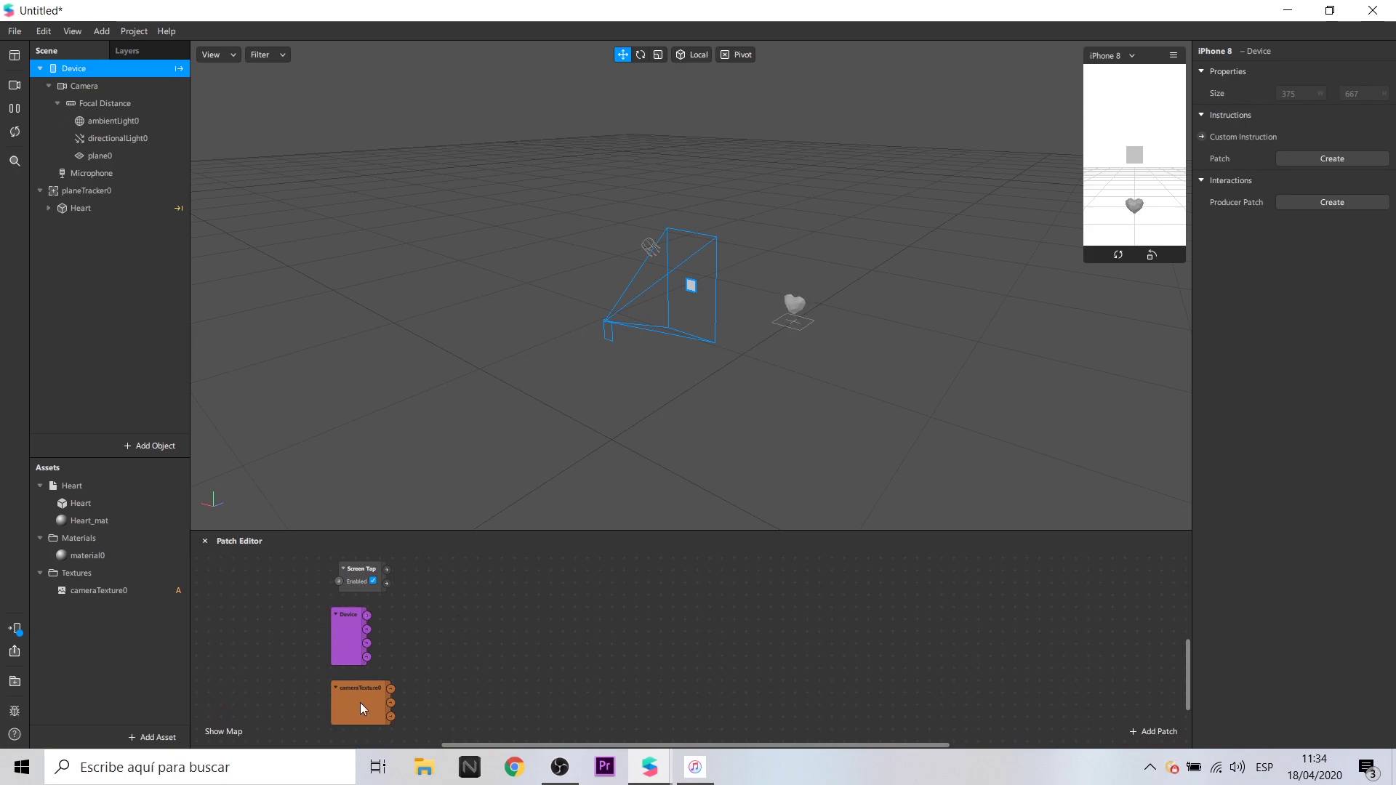
double_click(471, 622)
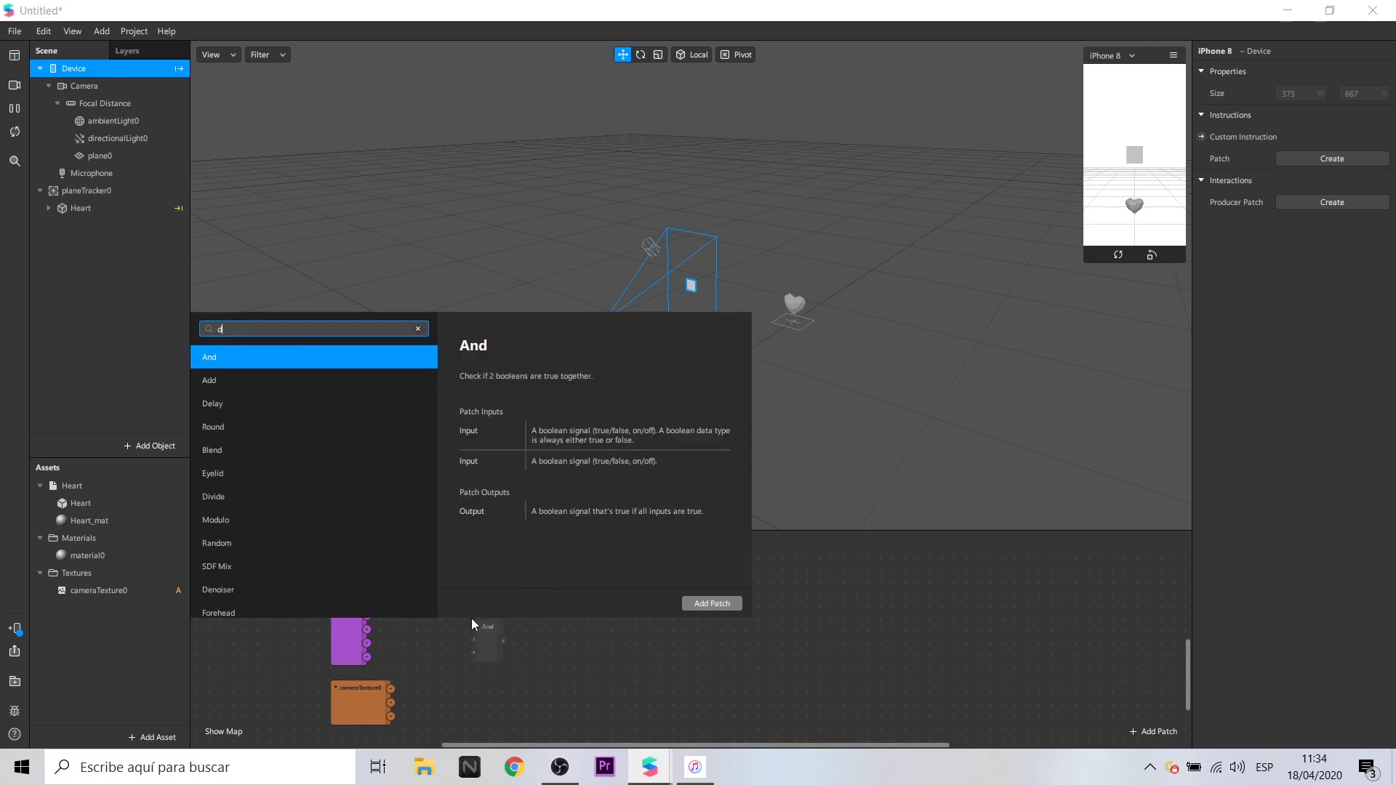
text(div)
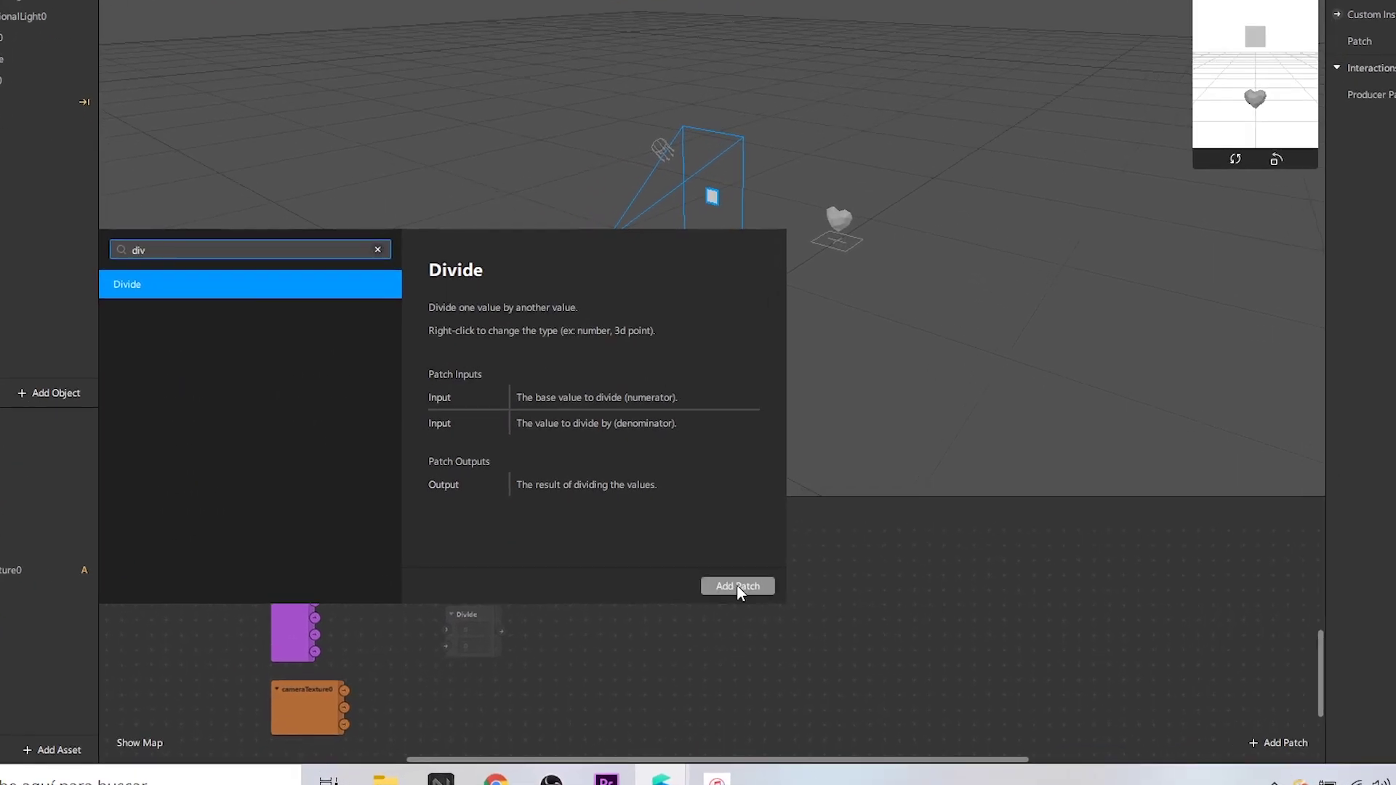
click(712, 603)
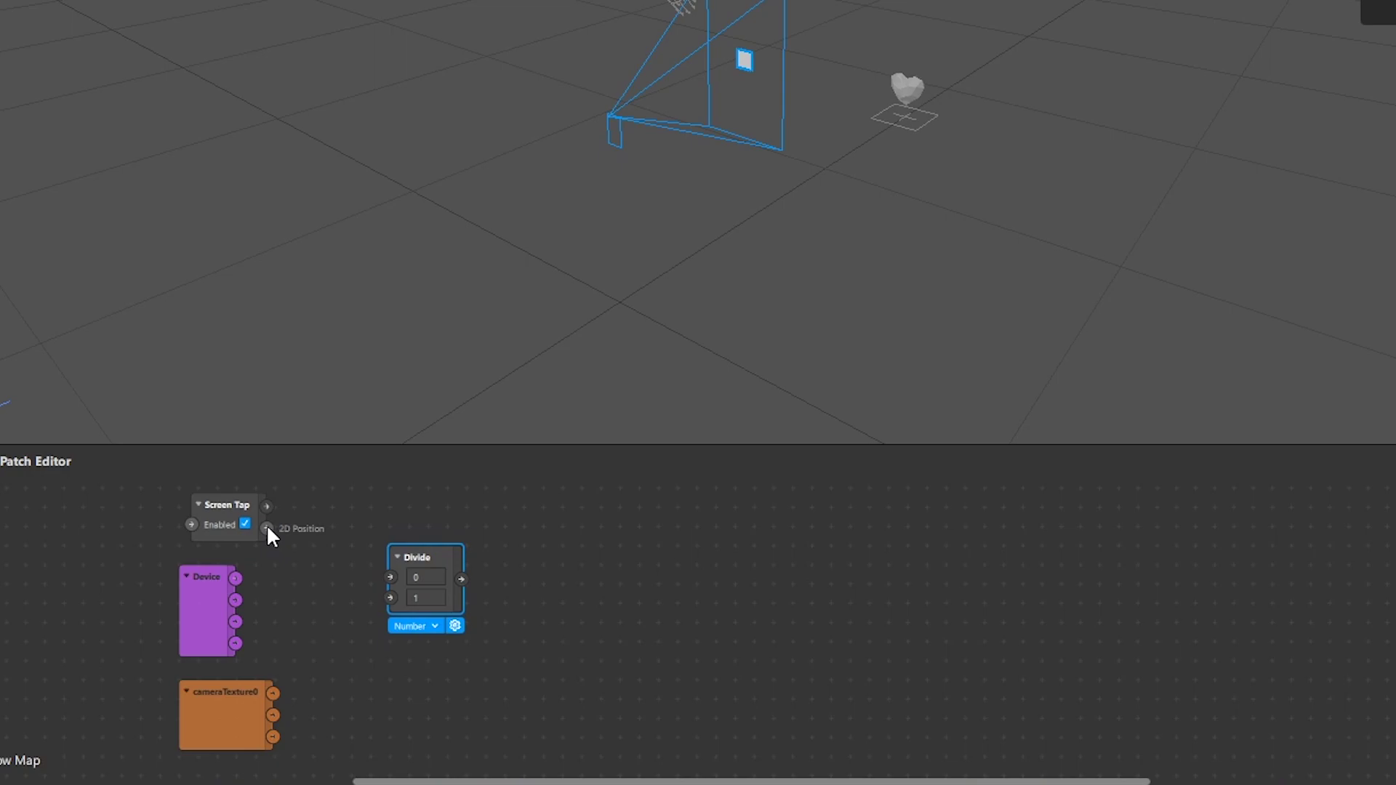
drag(267, 528, 391, 578)
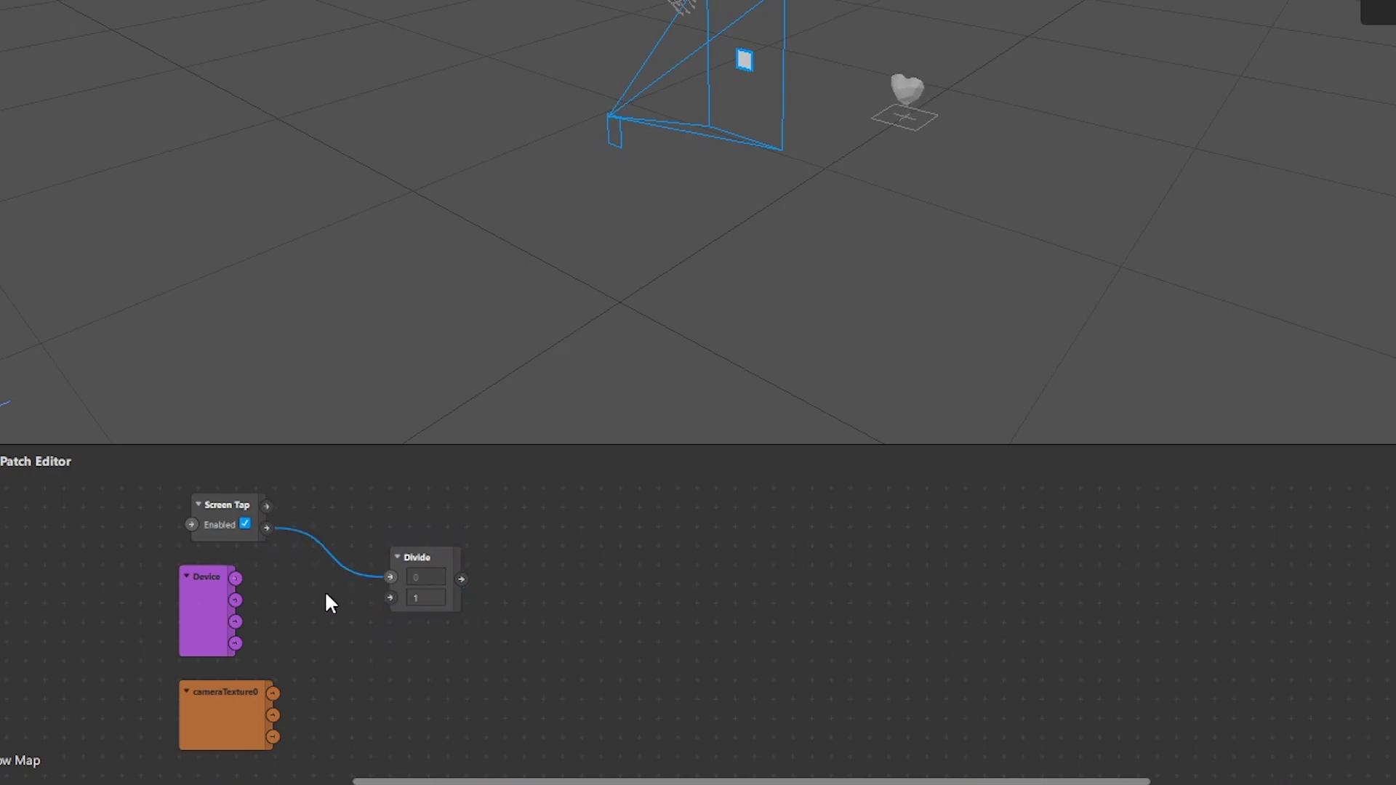
drag(235, 601, 391, 598)
Step: Add a Texture Sampler patch beside Divide, connecting Divide's output to UV and cameraTexture0's RGBA output to Texture
double_click(793, 624)
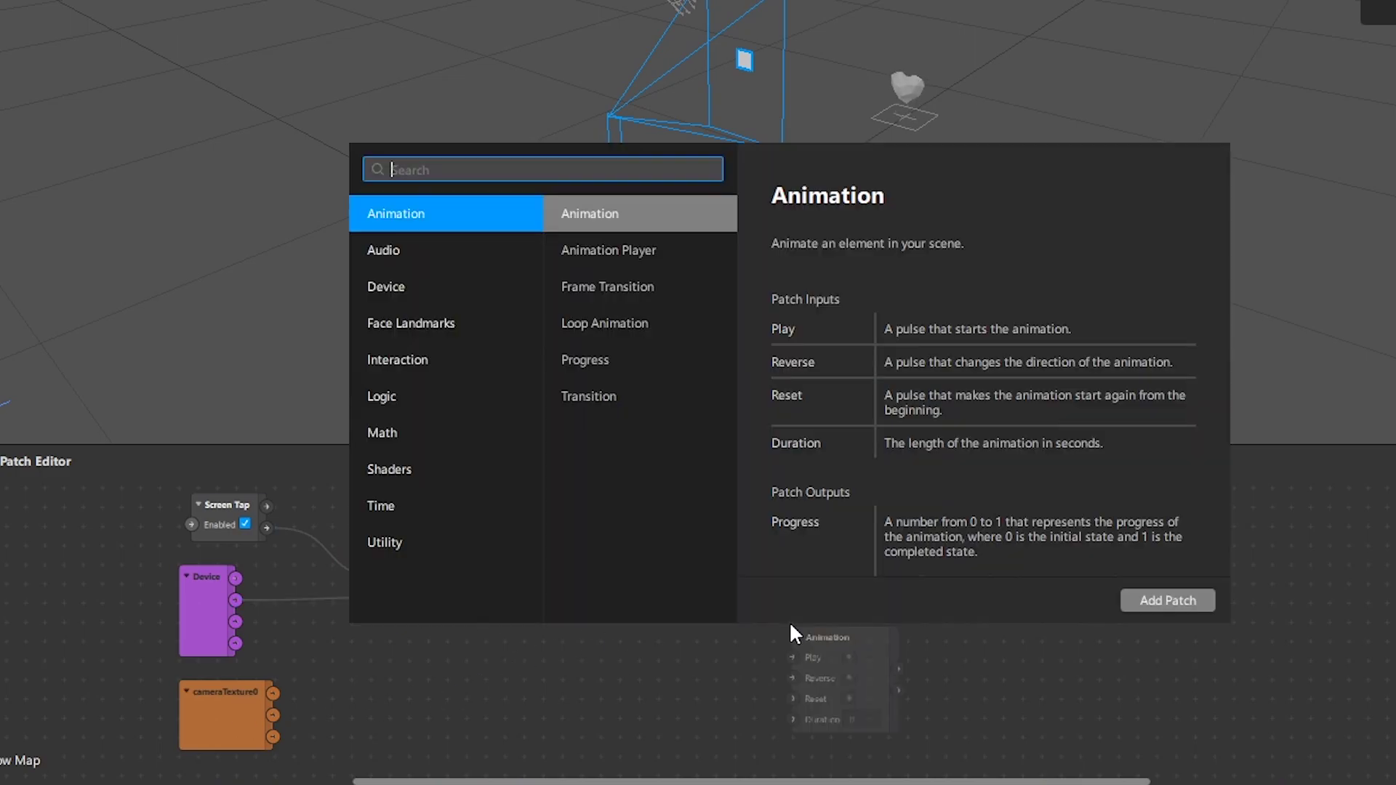
text(text)
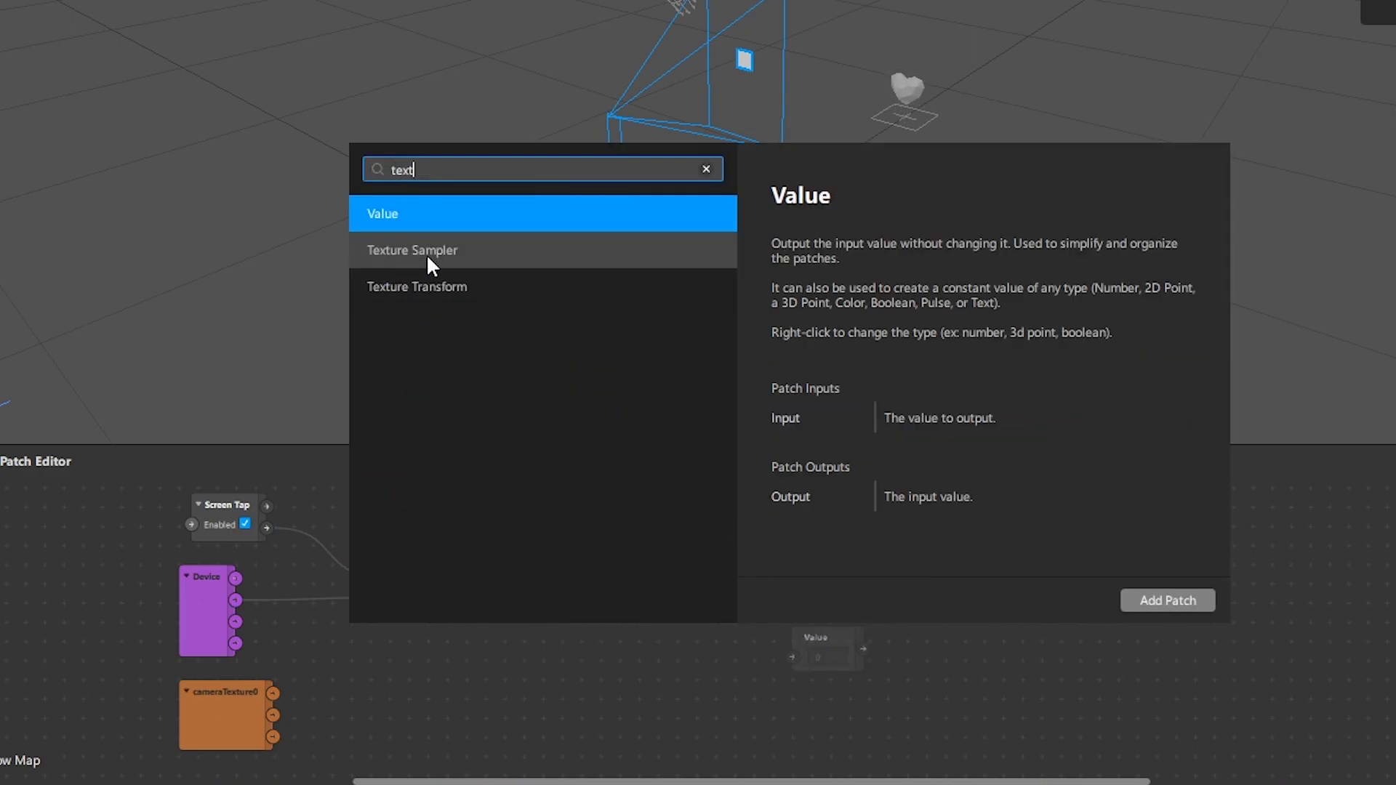
click(426, 253)
click(1168, 601)
drag(818, 641, 630, 556)
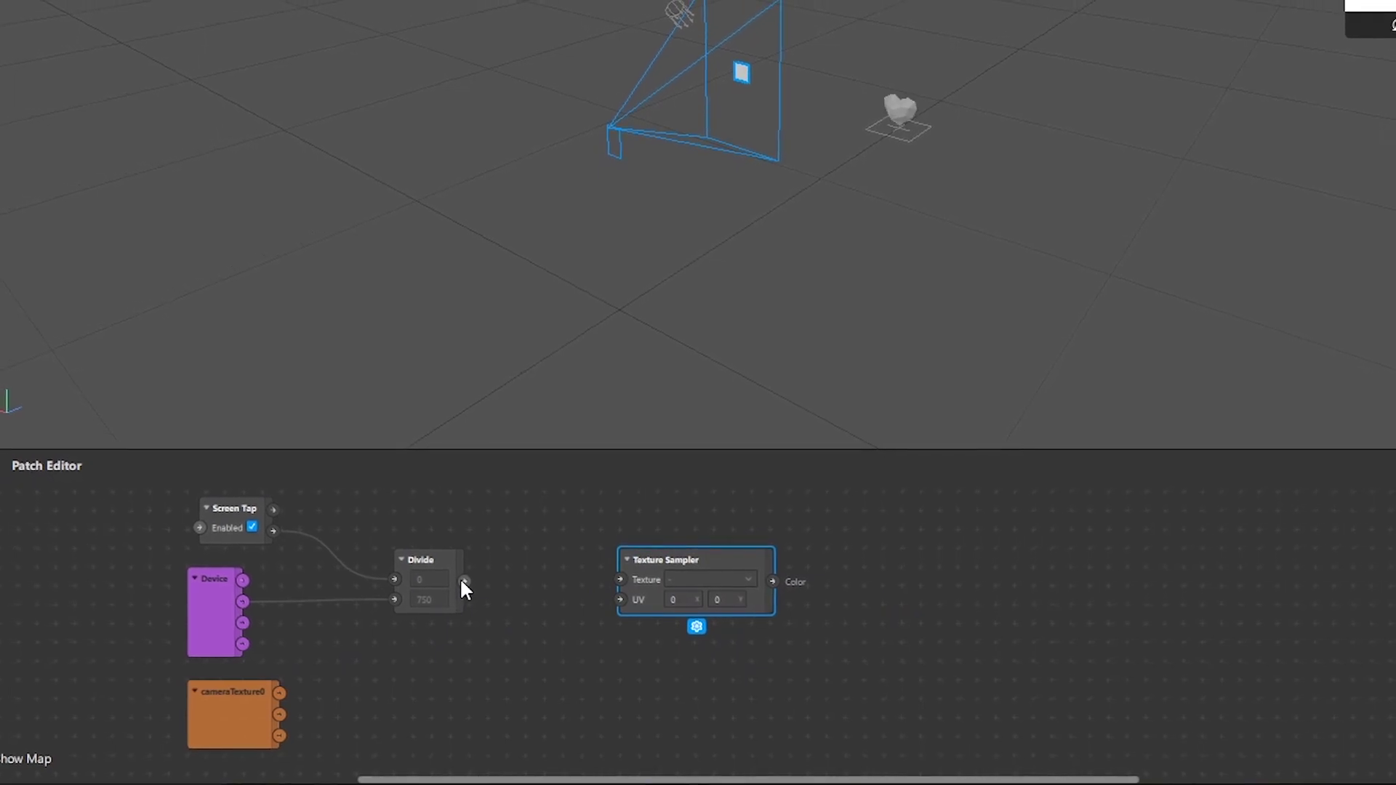
drag(465, 584, 630, 573)
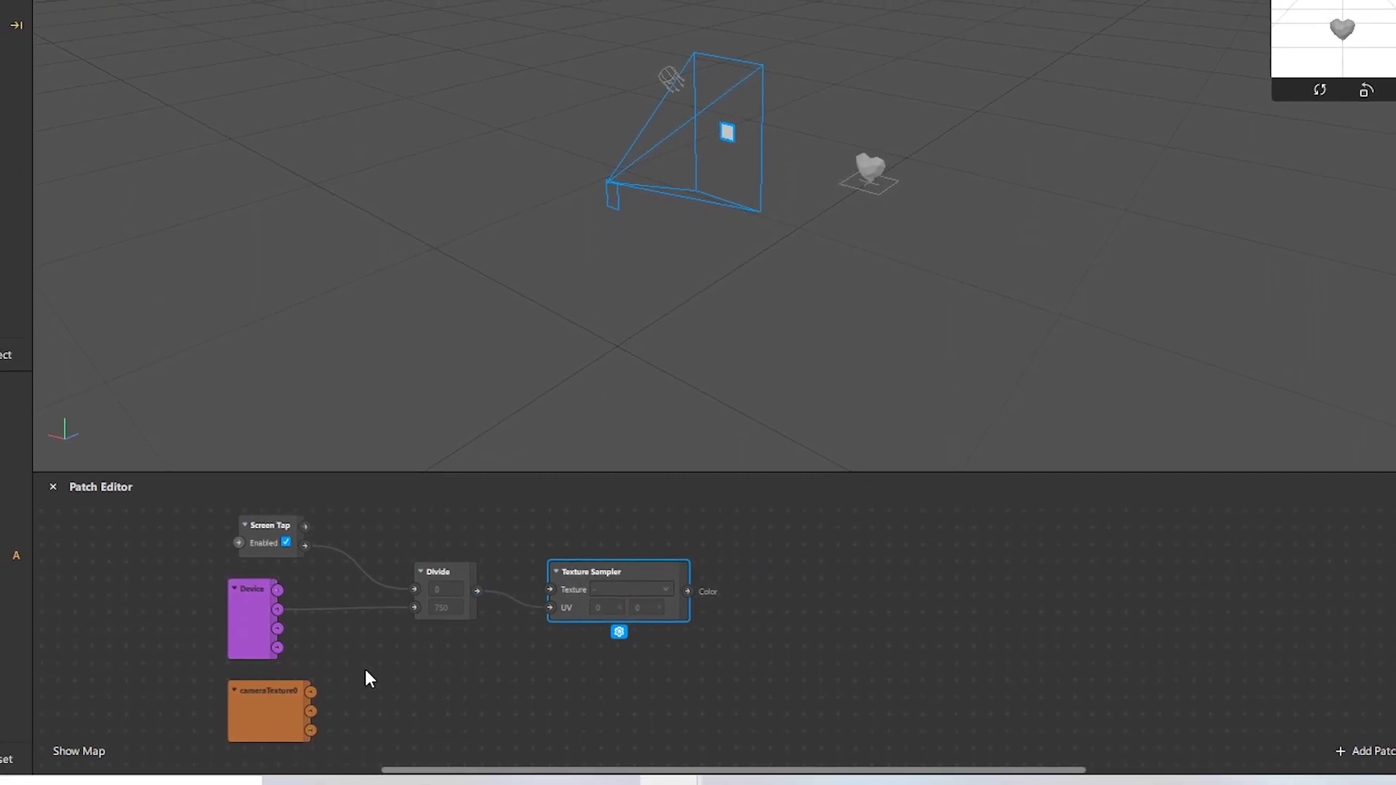
drag(315, 691, 555, 599)
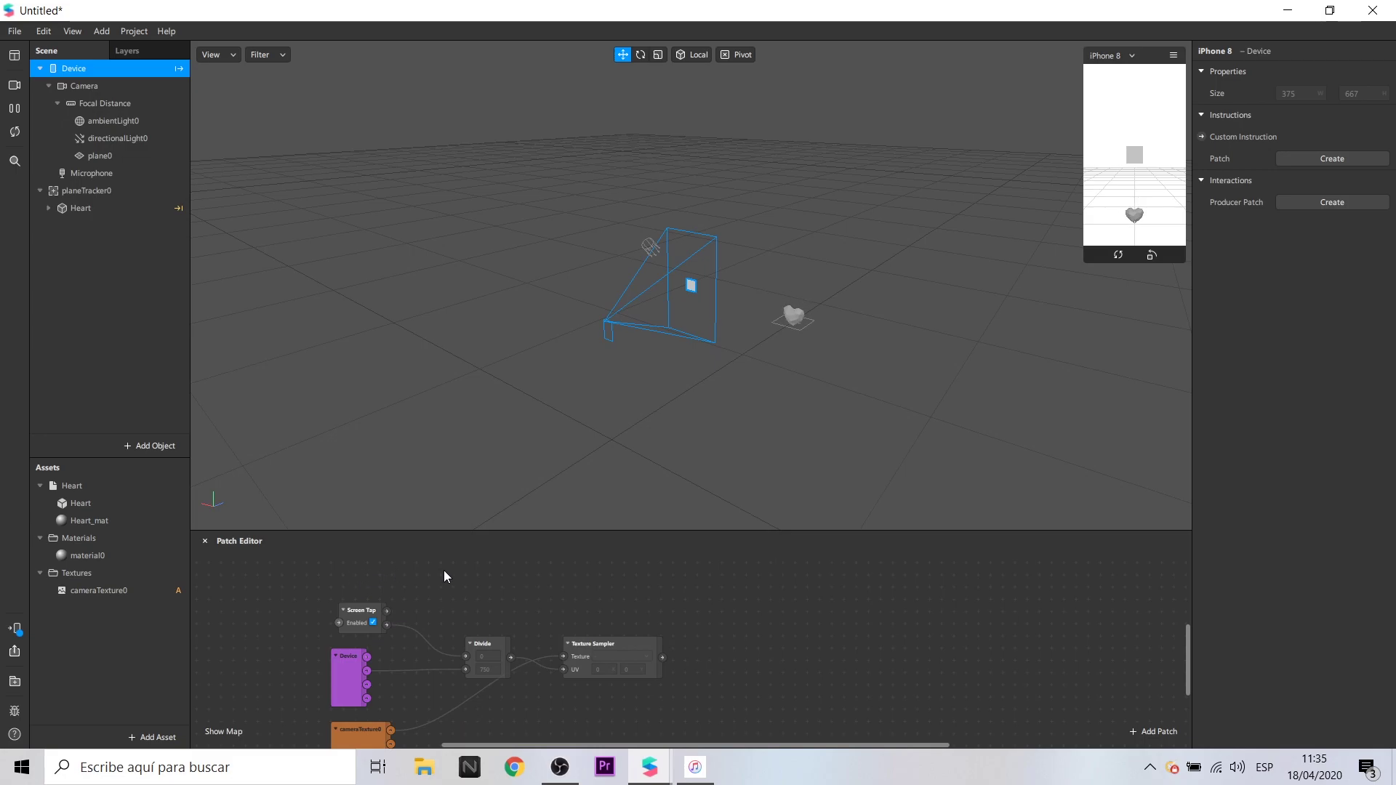
Step: Add an If Then Else patch above the Divide and Texture Sampler patches
double_click(485, 592)
text(if)
click(725, 578)
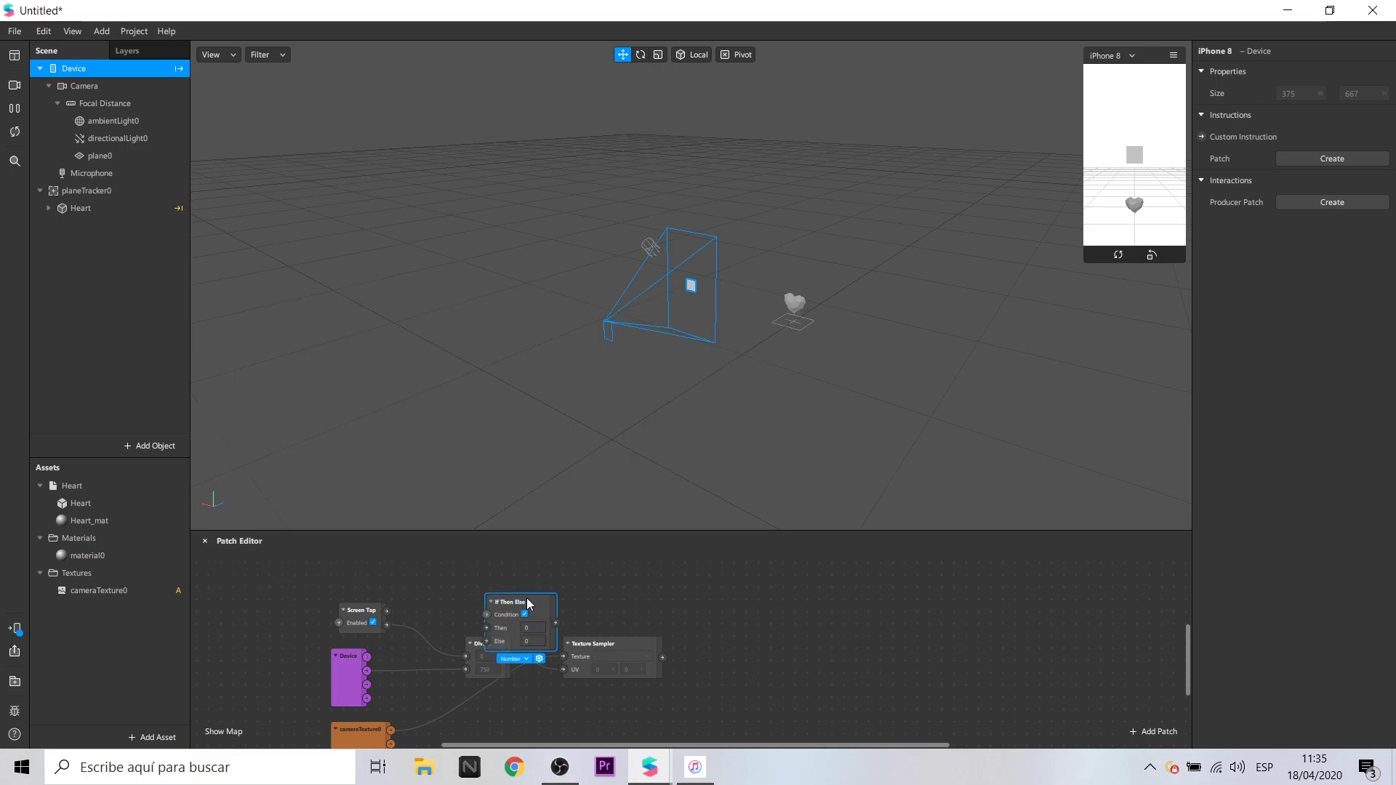
Step: Move the If Then Else patch above Texture Sampler and add a Switch patch above Divide
drag(525, 598, 619, 567)
double_click(485, 615)
text(sw)
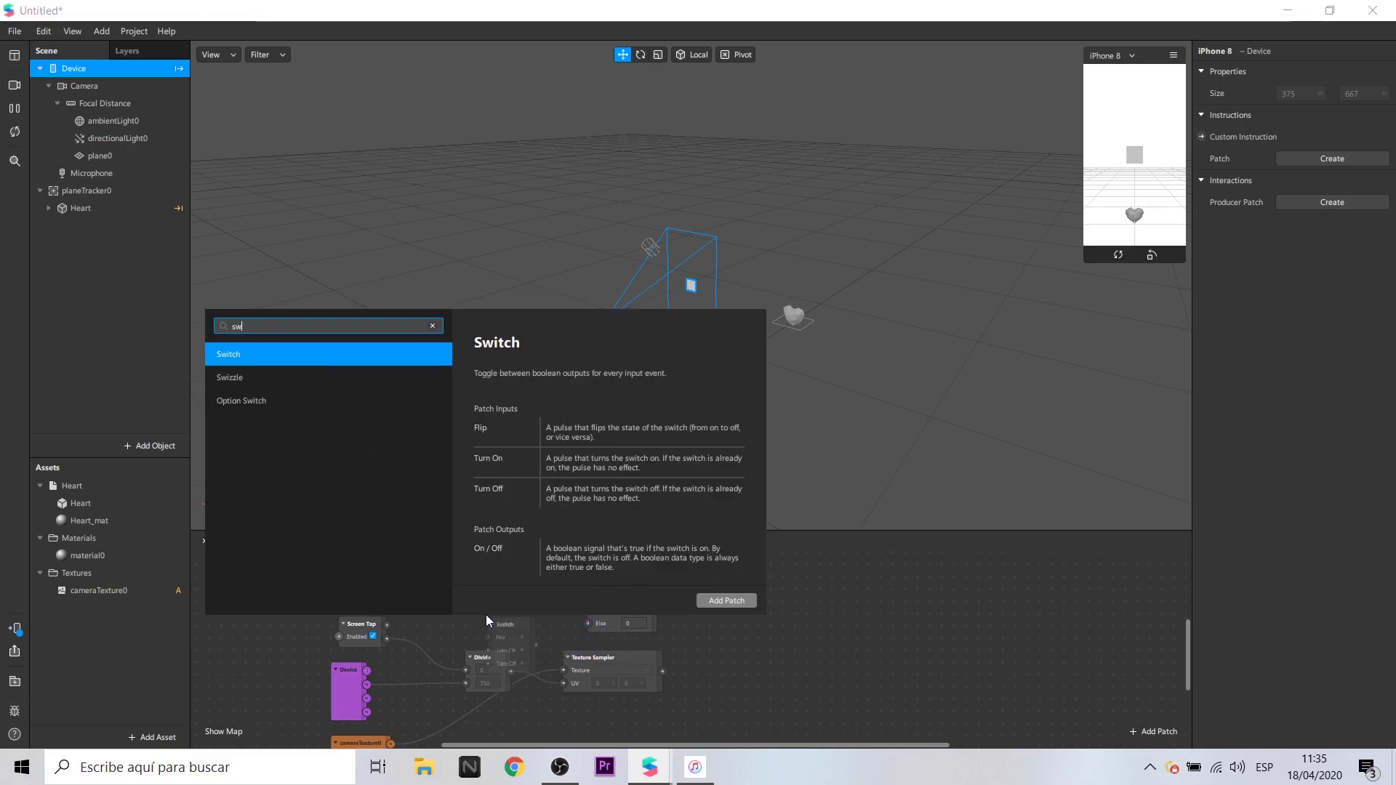
click(727, 601)
drag(491, 611, 474, 576)
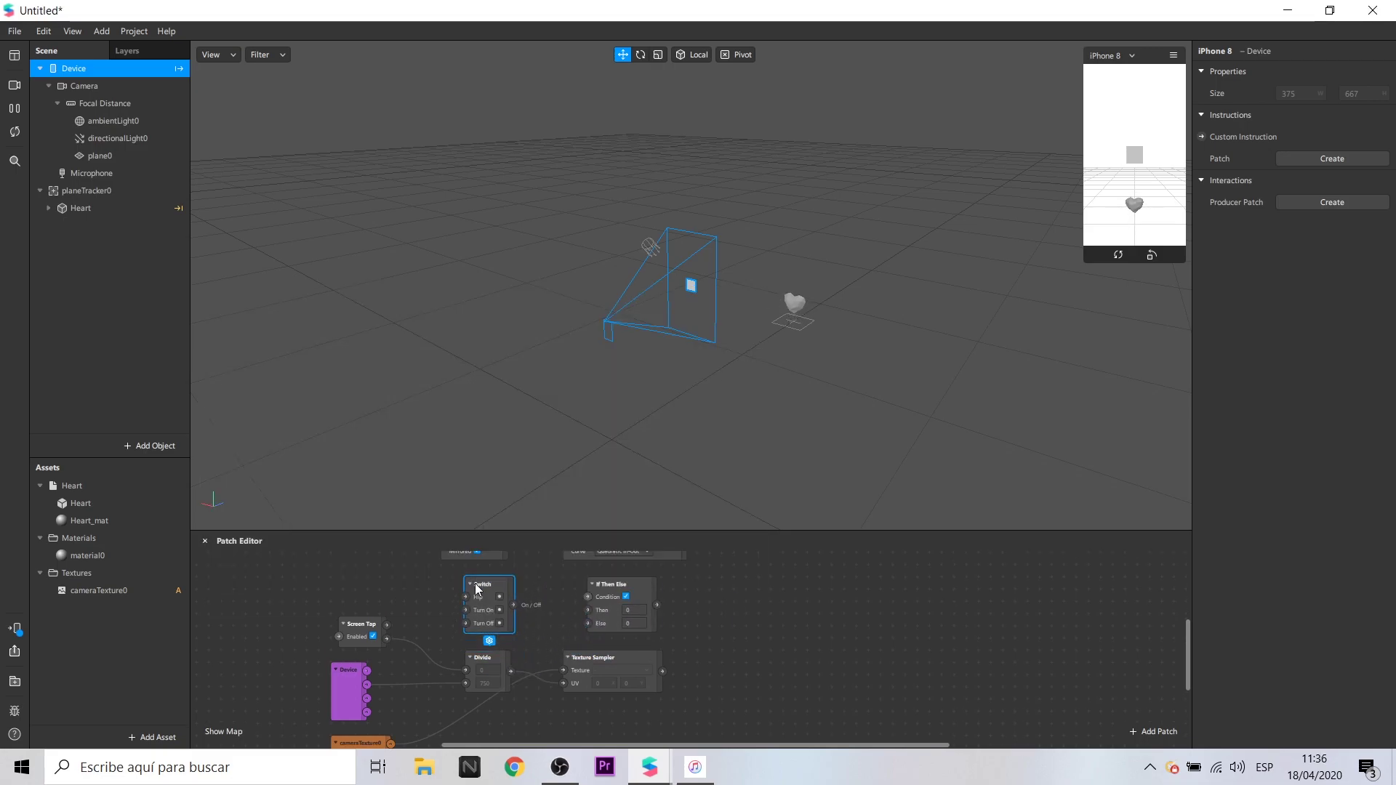
Step: Wire Screen Tap's first output through Switch's Turn On input into If Then Else's Condition, and set its Then value to 1
drag(386, 624, 452, 623)
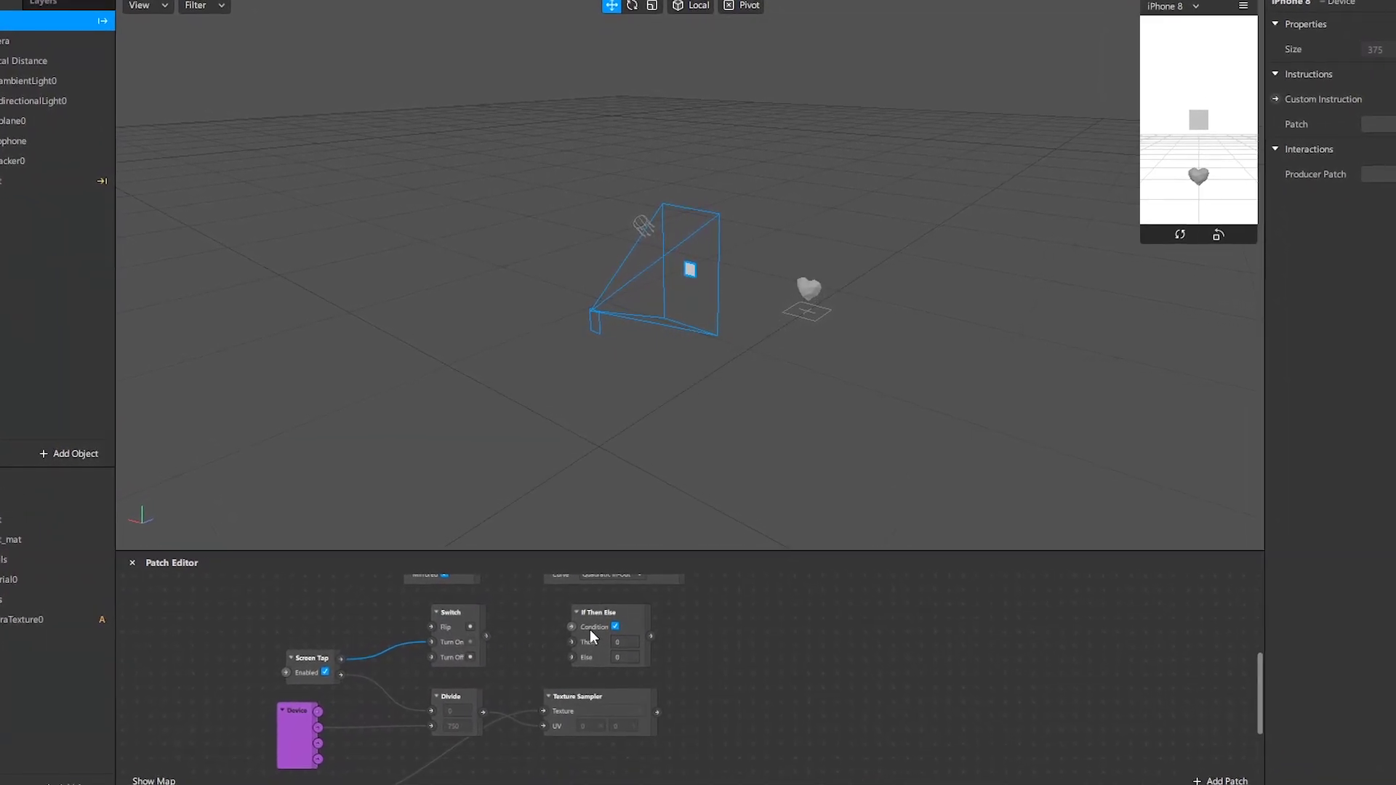
drag(476, 644, 567, 637)
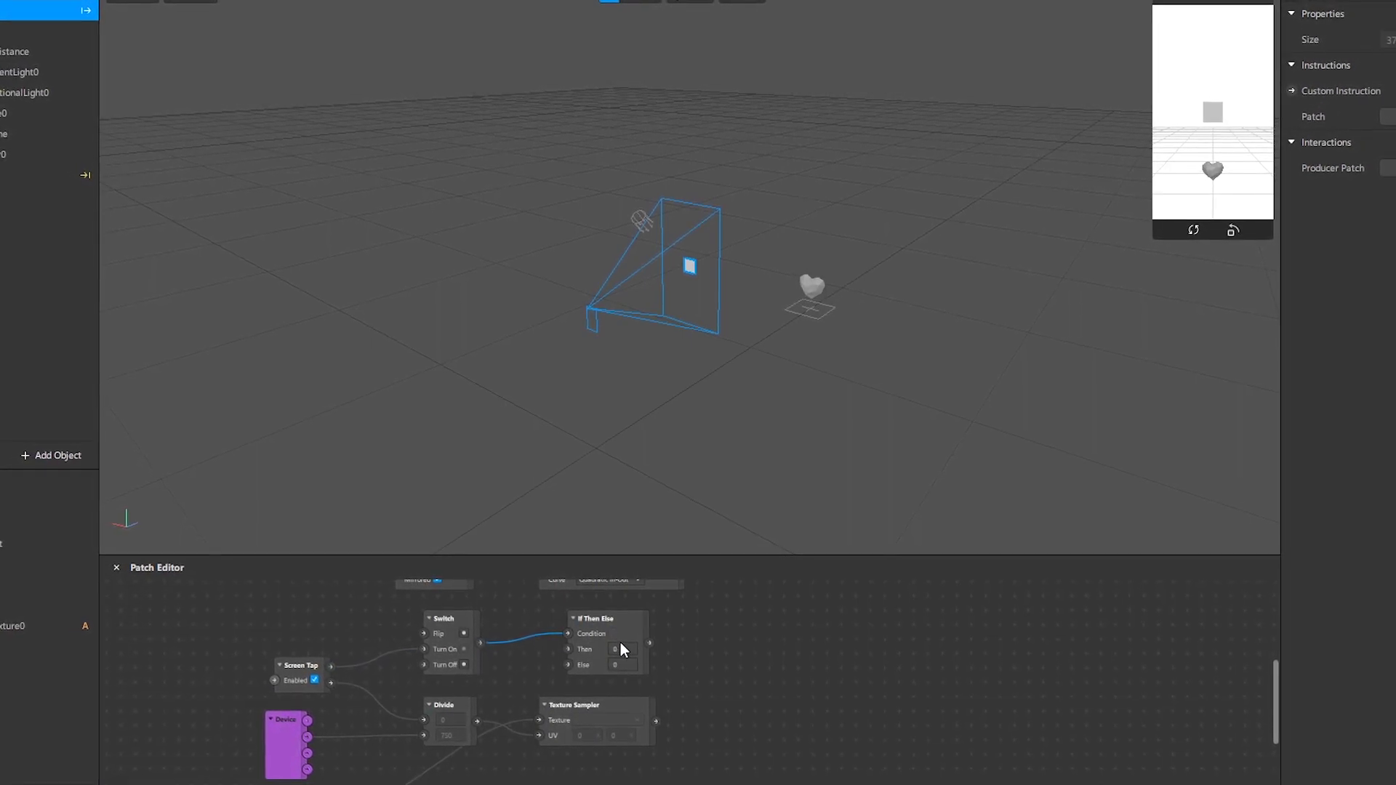
click(619, 649)
text(2)
key(BackSpace)
text(1)
key(Return)
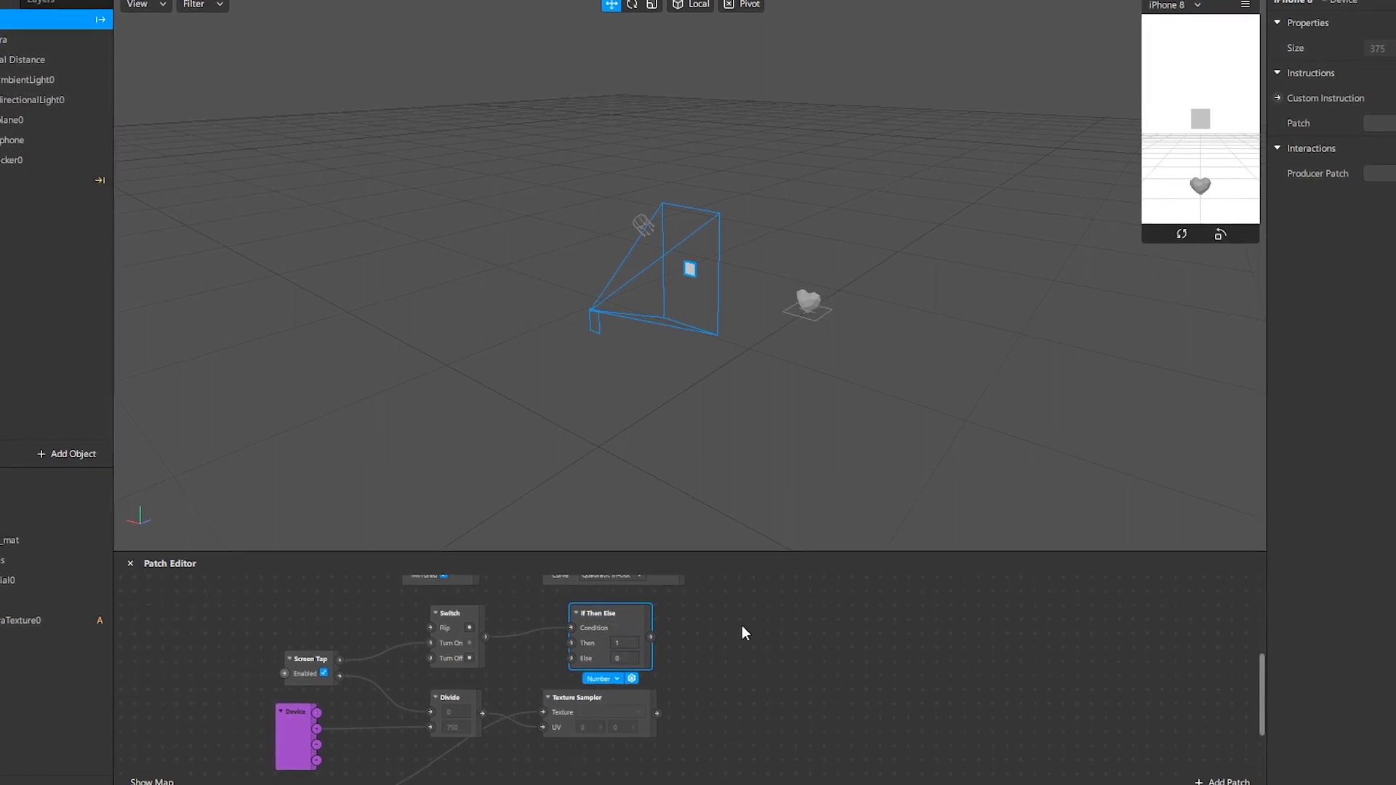
Step: Add a Mix patch, connecting If Then Else's output to its first input and Texture Sampler's output to its second
mouse_move(640, 692)
mouse_down()
mouse_move(627, 694)
mouse_move(638, 705)
mouse_up()
click(726, 663)
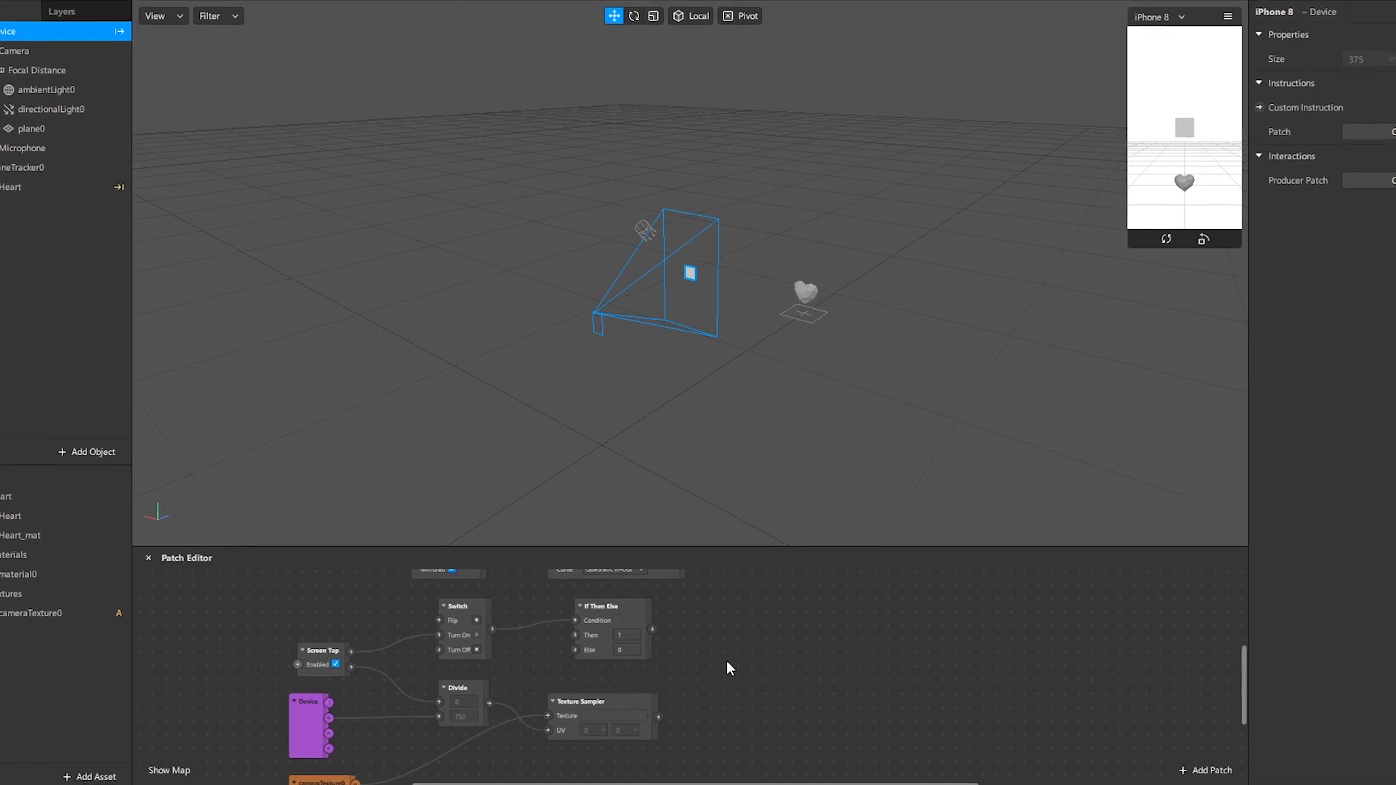
right_click(726, 660)
text(mix)
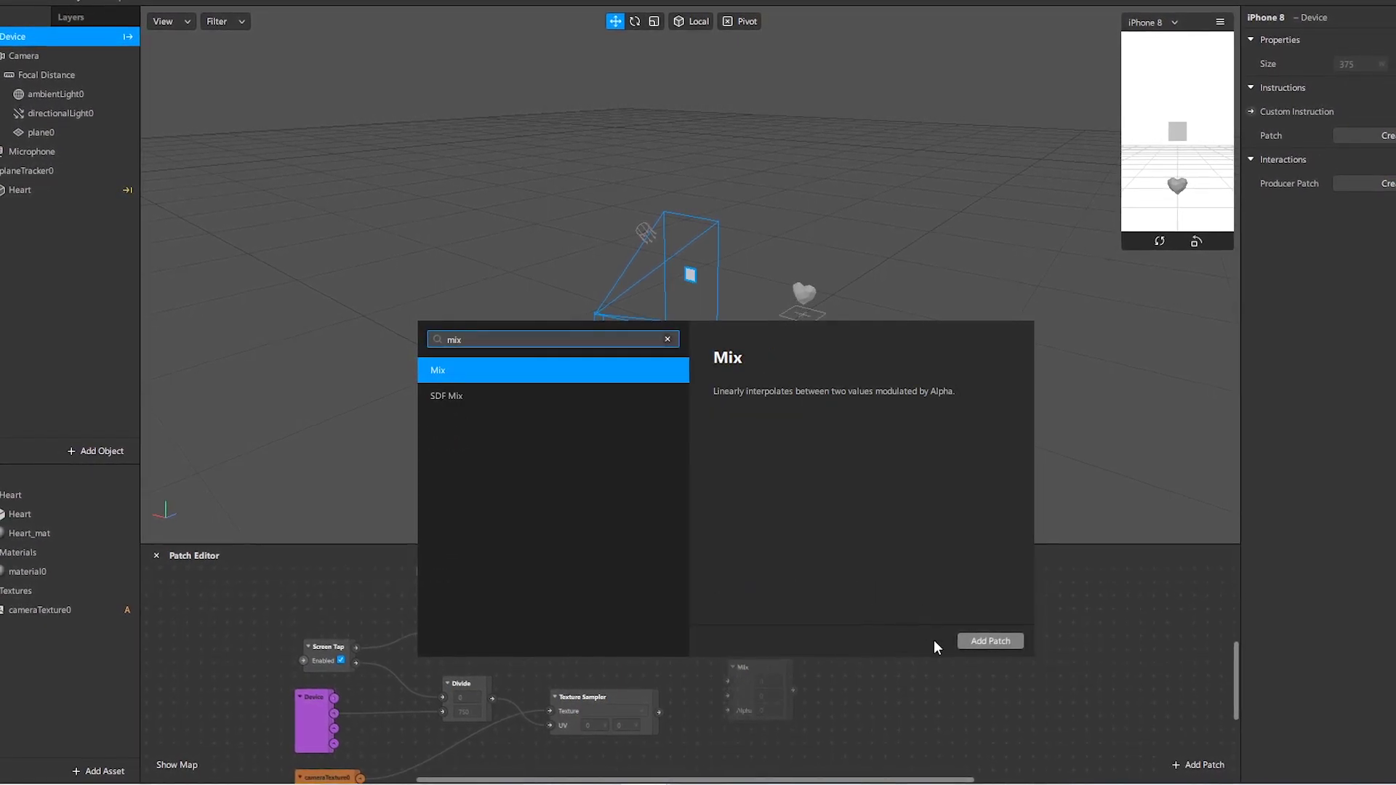
click(977, 639)
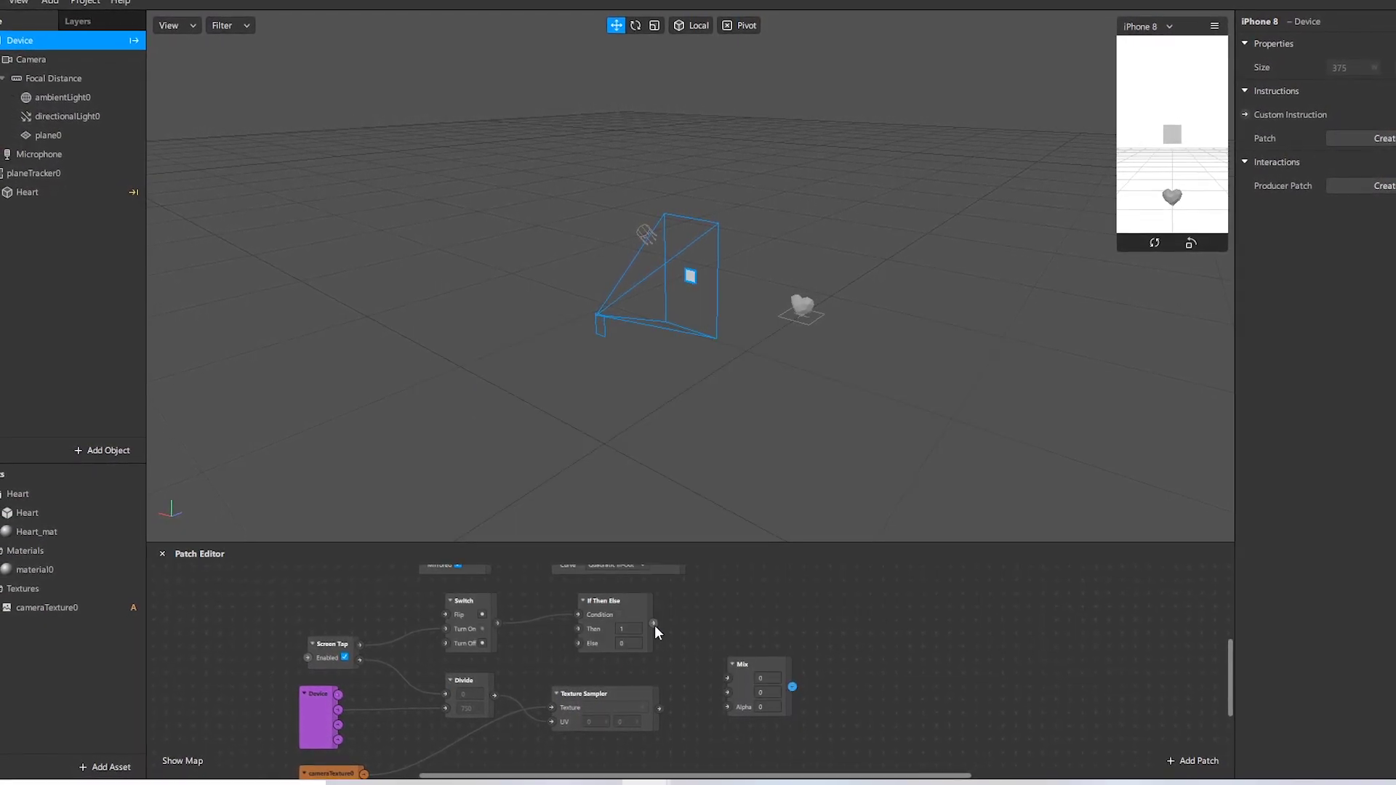
drag(653, 623, 728, 687)
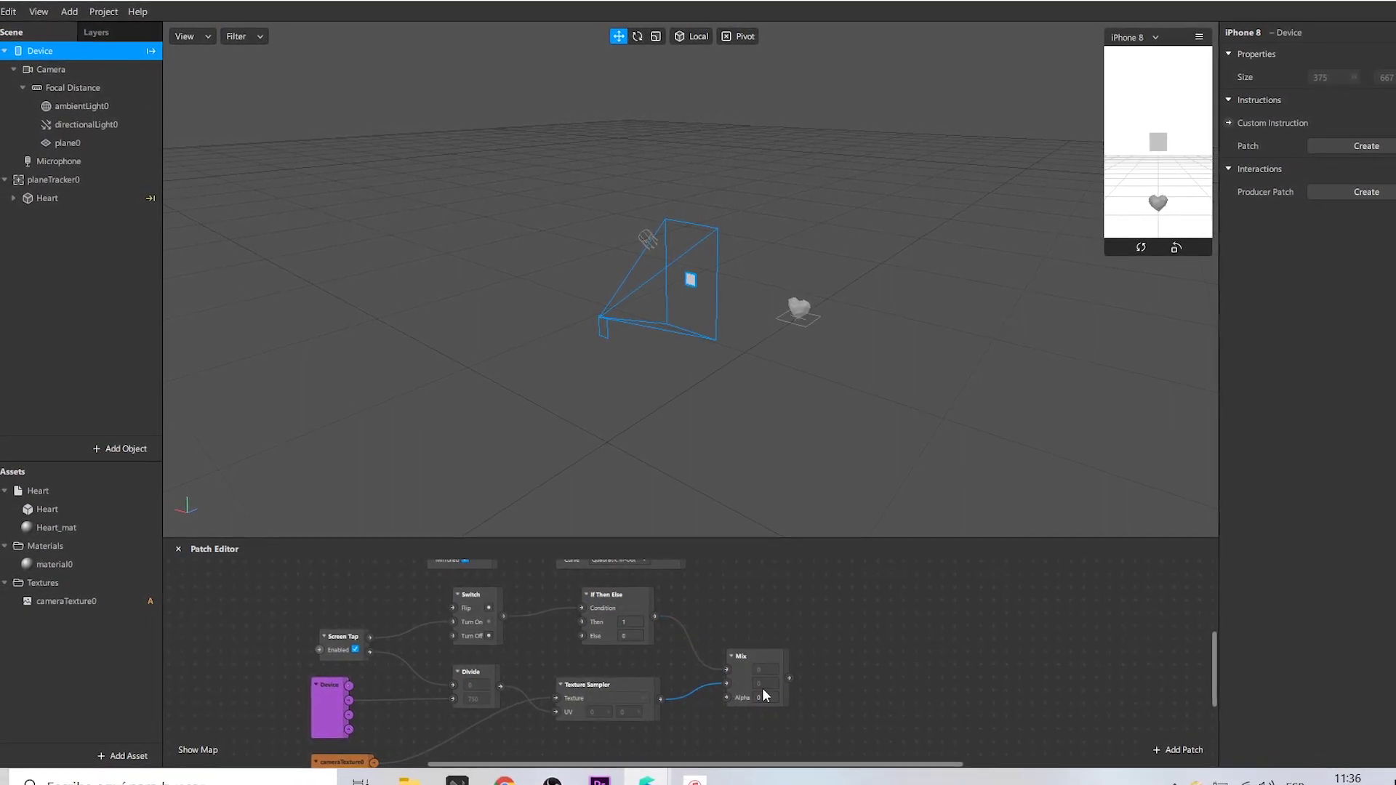
Step: Set the Mix patch's Alpha to 1
click(763, 696)
text(1)
click(899, 667)
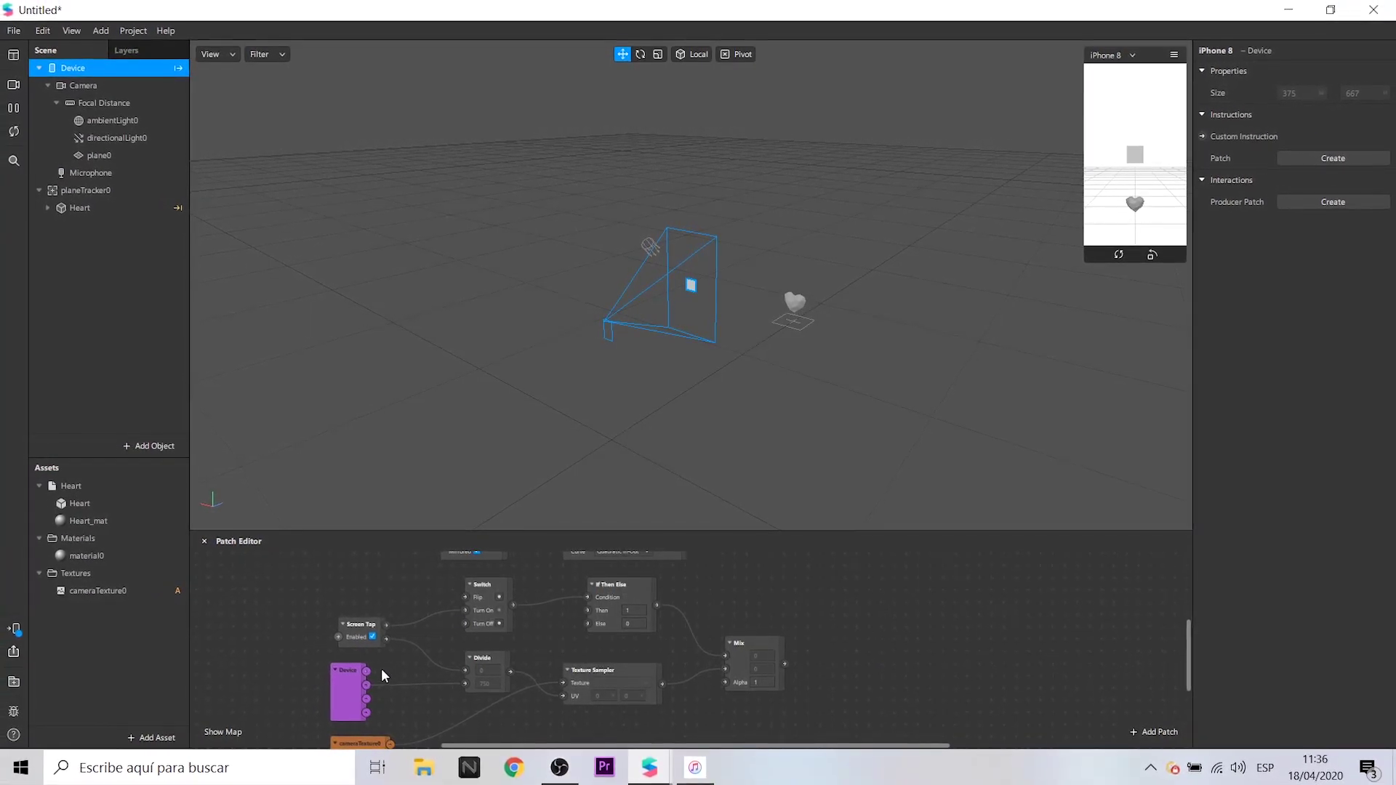
Step: Create a patch for Heart_mat's albedo texture and connect the Mix patch's output to it
scroll(391, 662, down, 1)
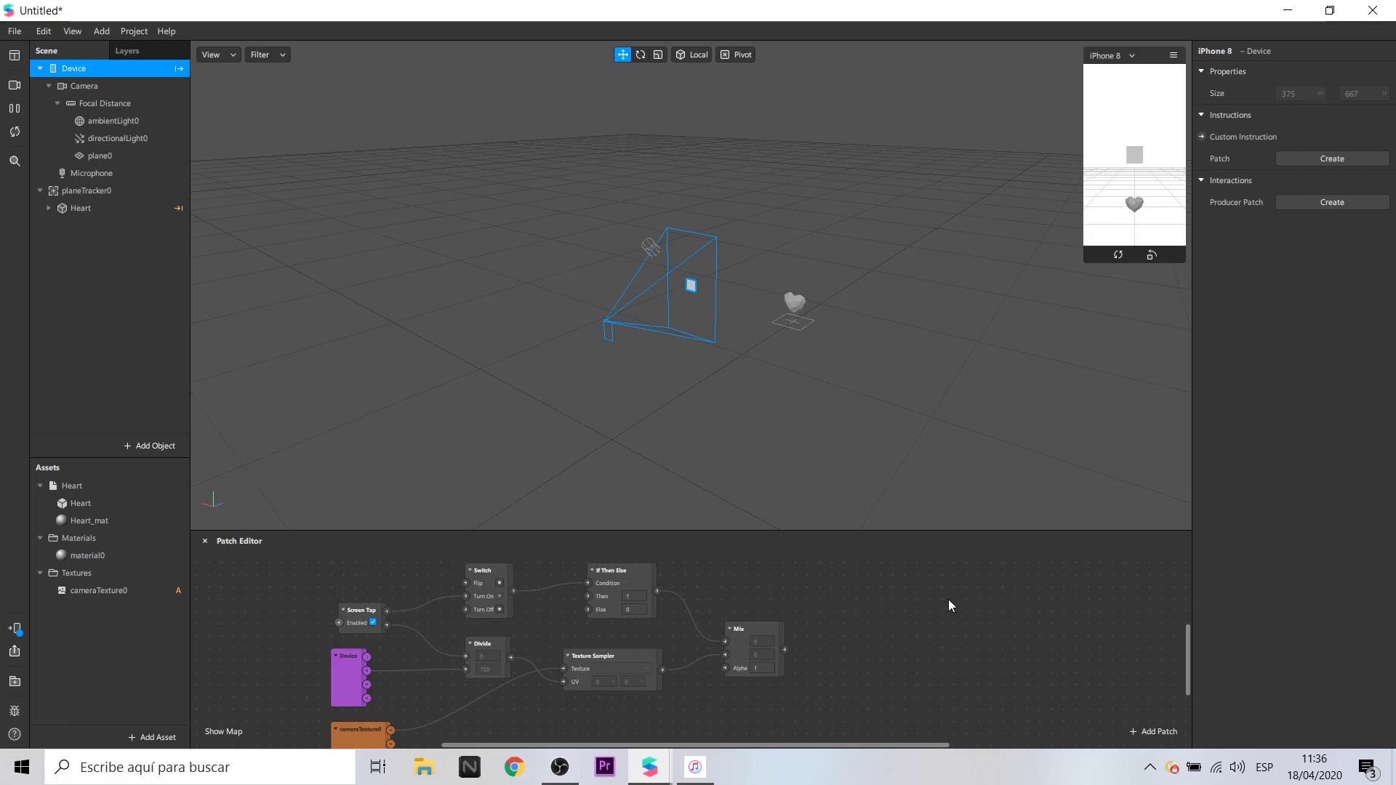
click(118, 522)
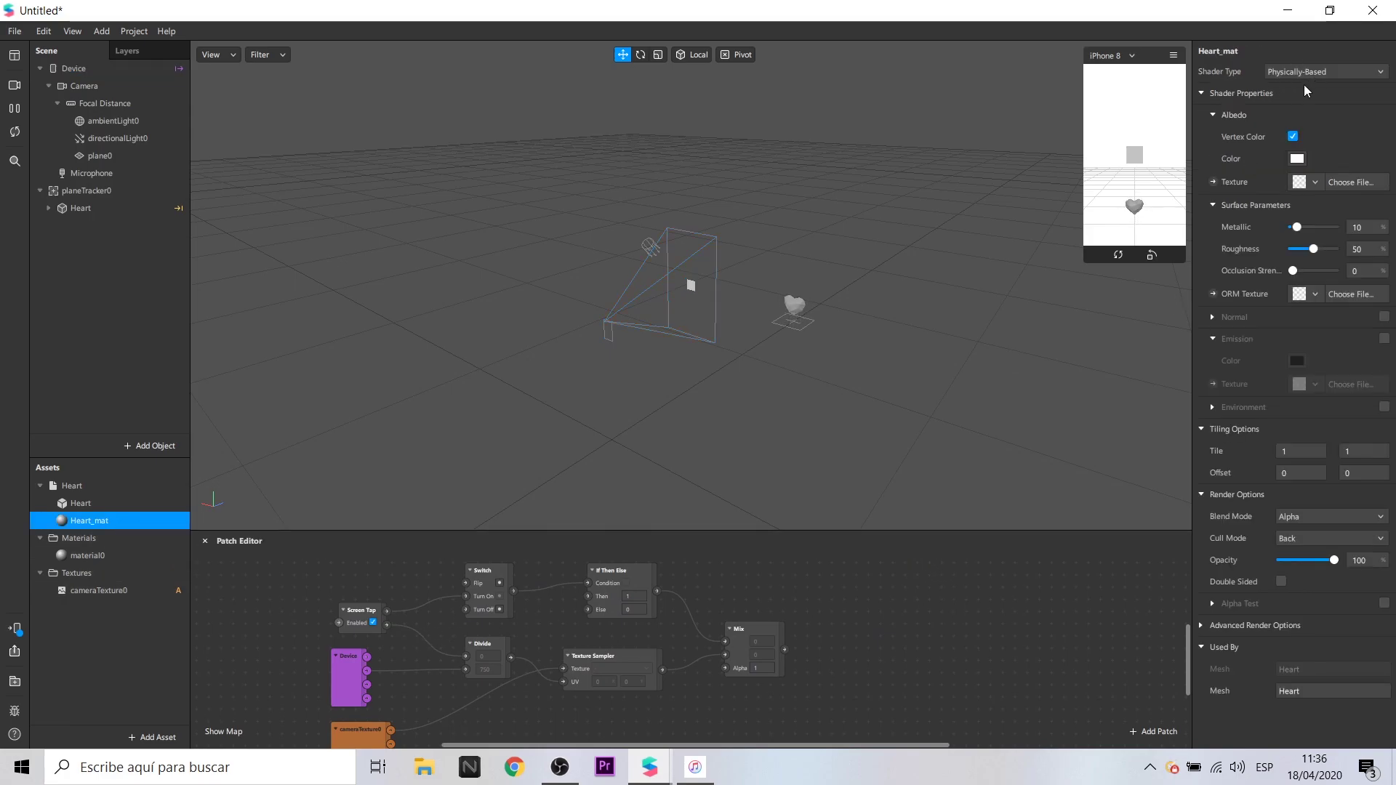
click(1213, 182)
drag(786, 650, 880, 657)
click(1138, 152)
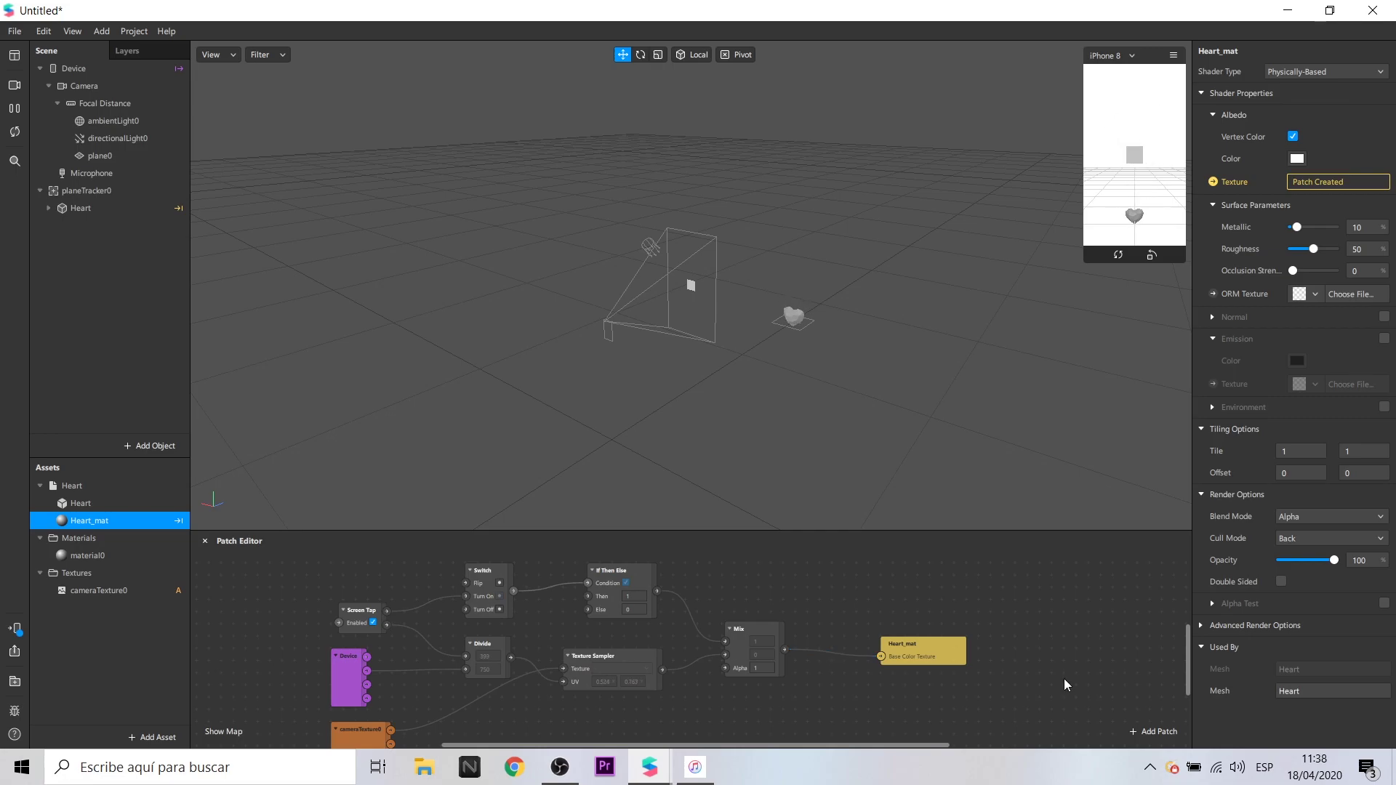
click(950, 637)
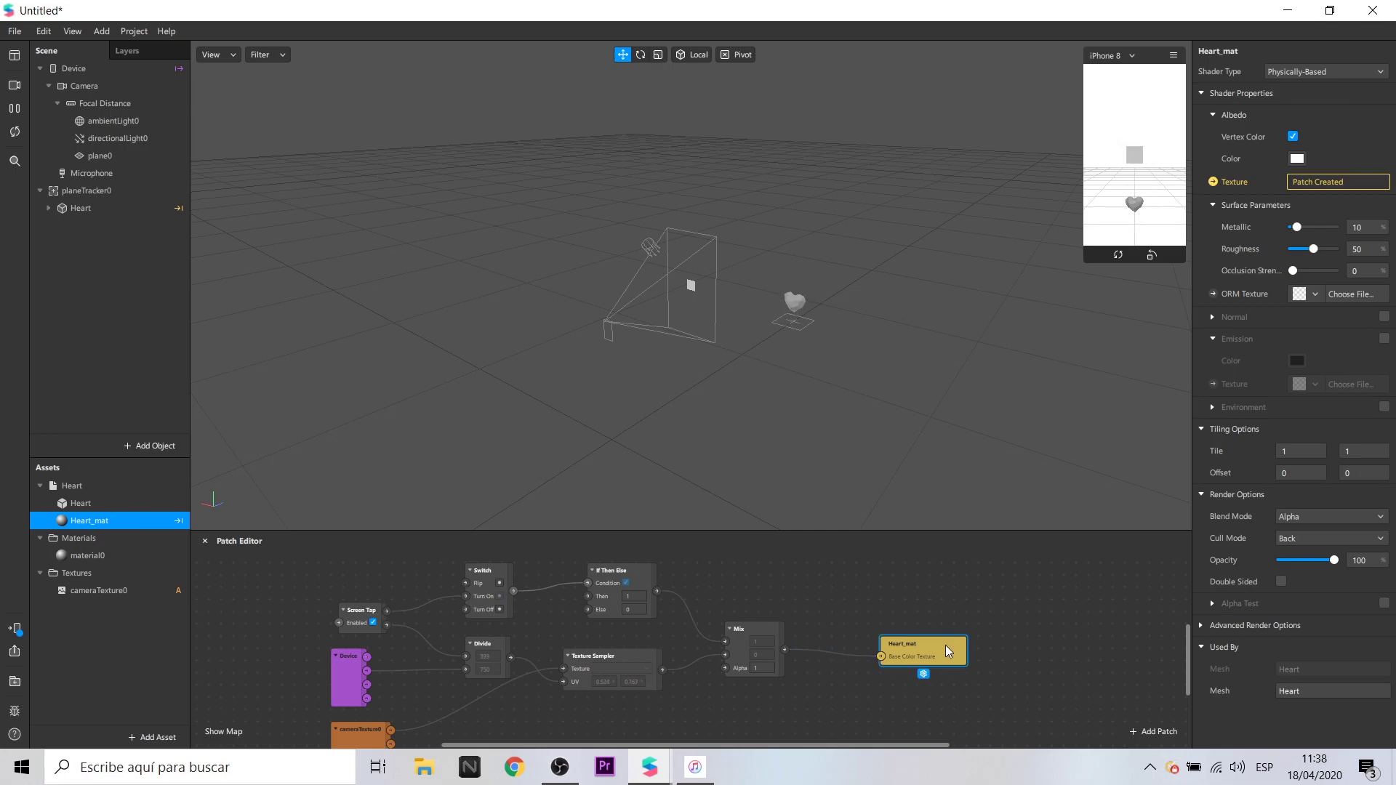
Step: Create a patch for the diffuse texture of plane0's material0 and connect the Mix patch's output to it
click(143, 156)
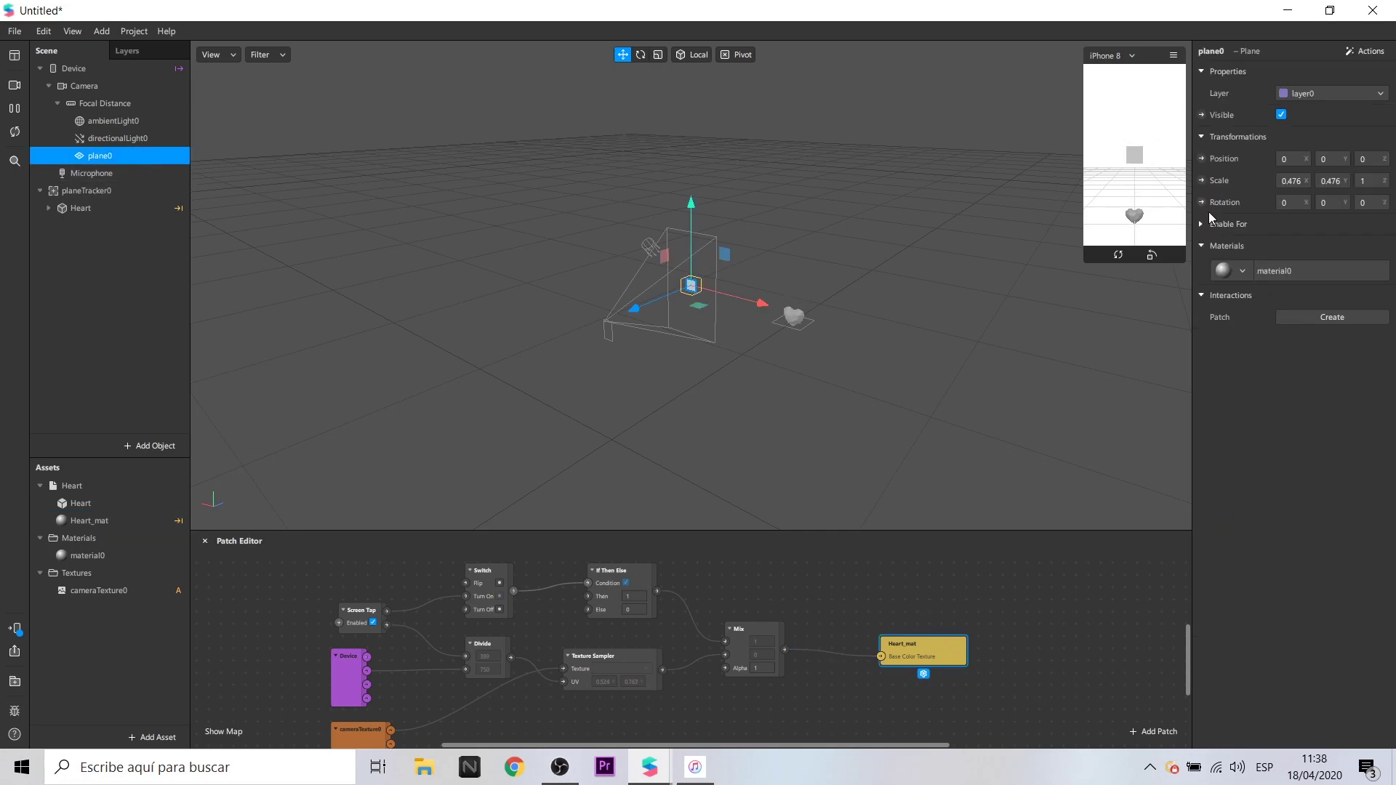
click(87, 555)
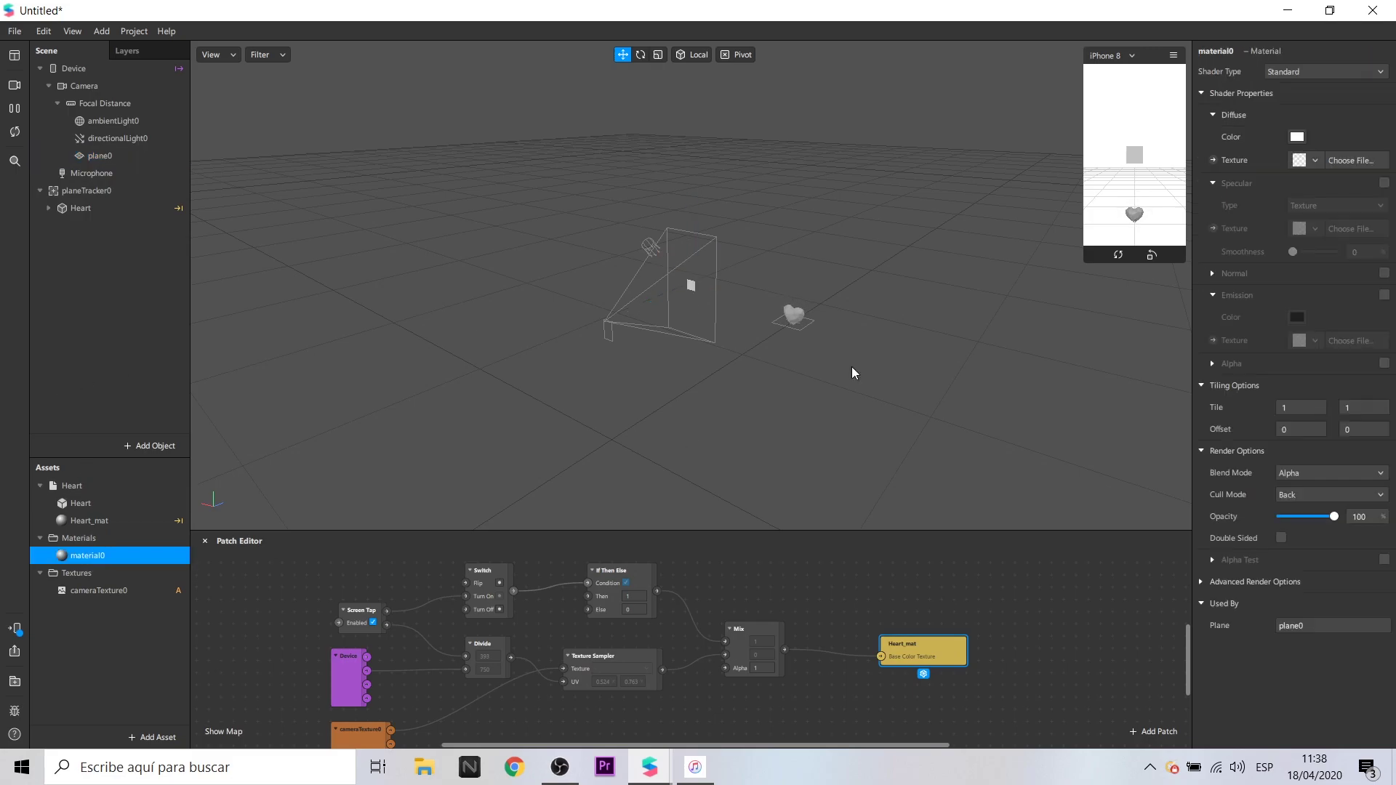
click(1214, 161)
drag(784, 650, 893, 594)
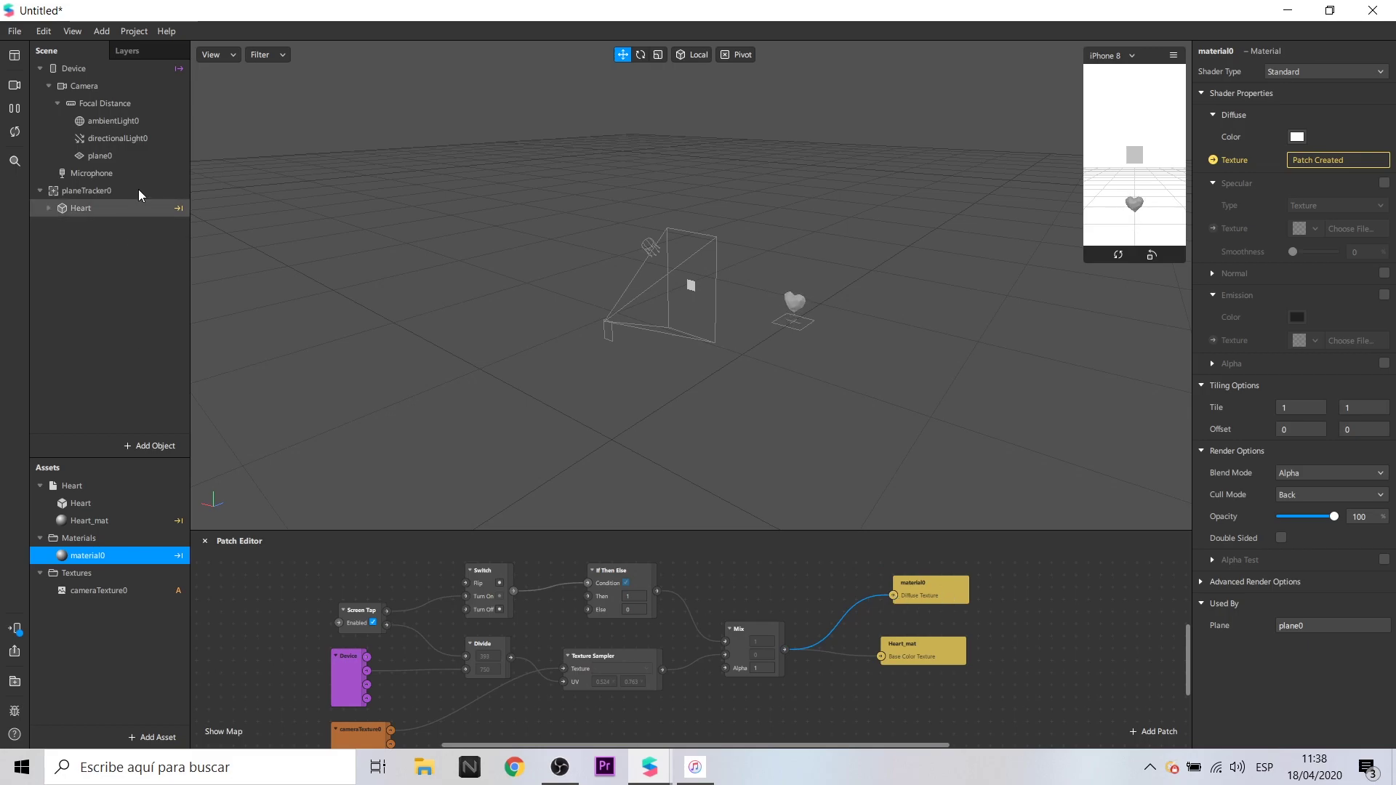
Step: Scale plane0 to 0.323 on X and Y and open the options for sending the effect to a device
click(100, 156)
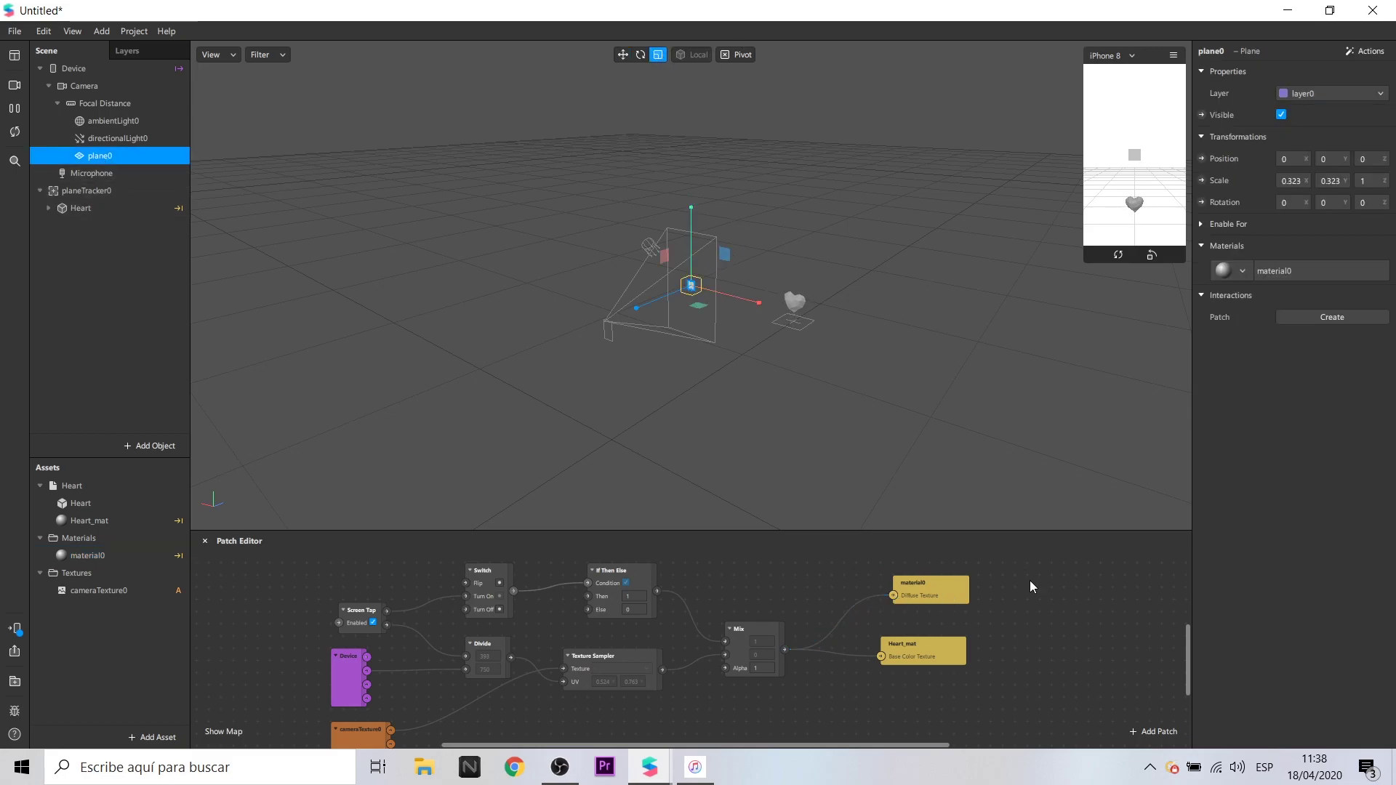
click(15, 628)
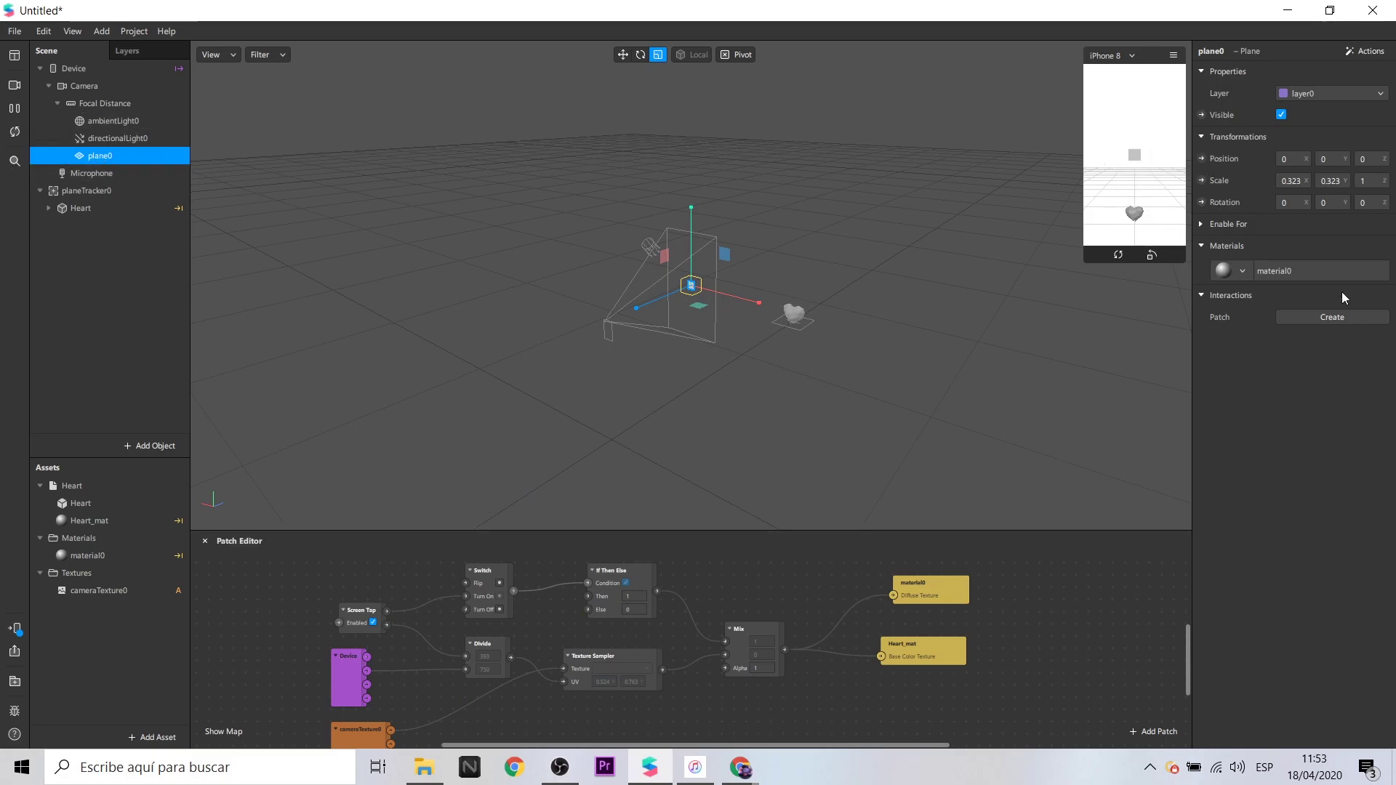
Step: Switch to Chrome, look through the "mouse clic win 95" image results for a pixel hand cursor, and return to Spark AR Studio
mouse_move(753, 765)
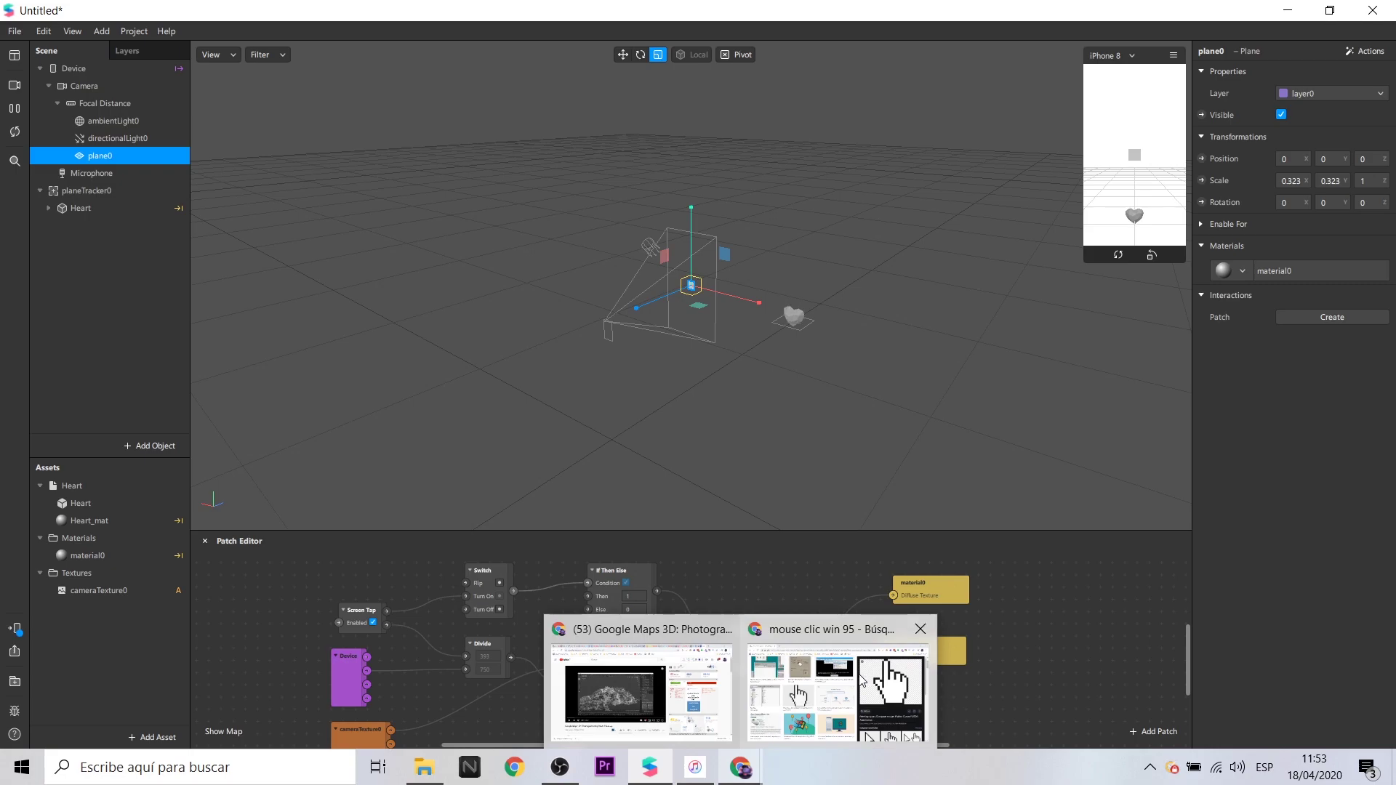
click(836, 698)
scroll(1089, 244, up, 3)
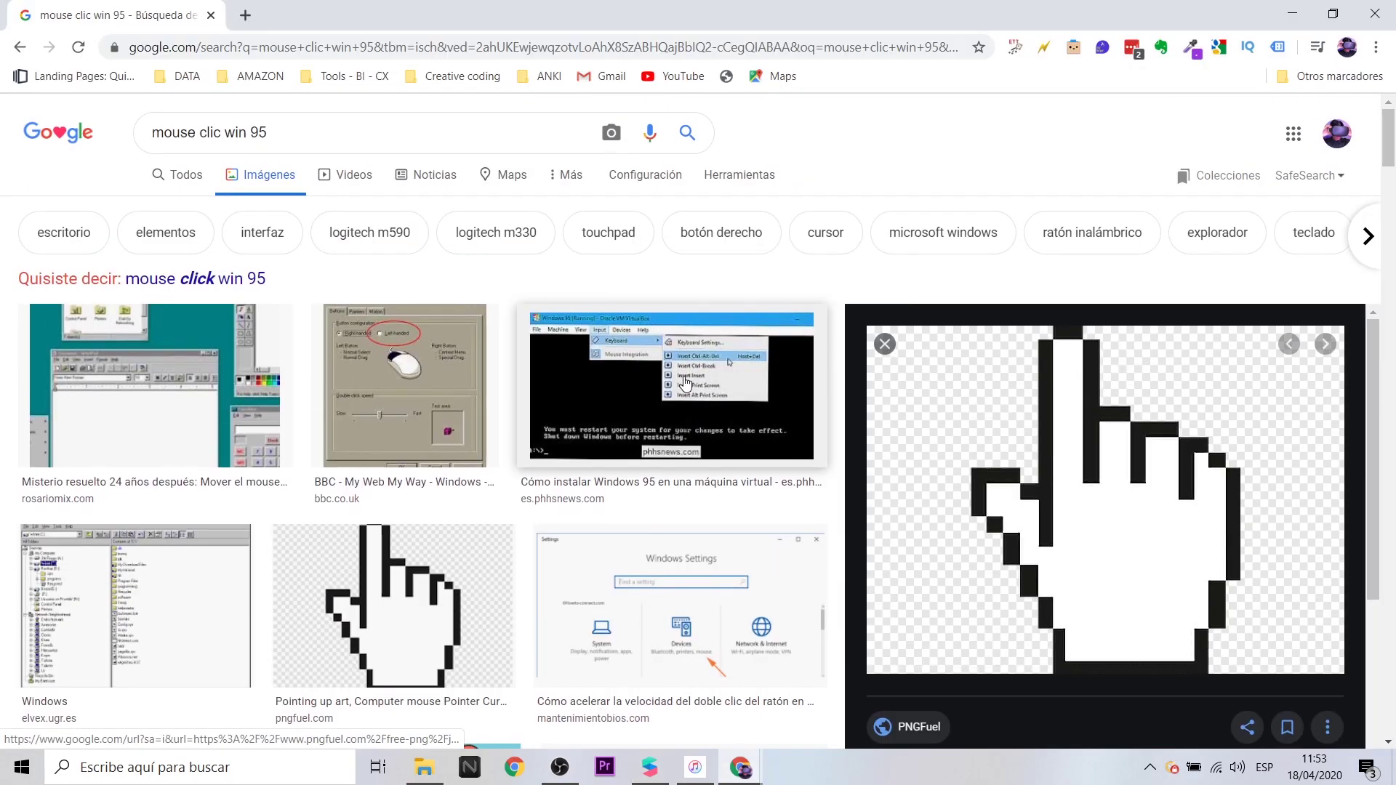
scroll(179, 291, down, 2)
scroll(179, 291, up, 2)
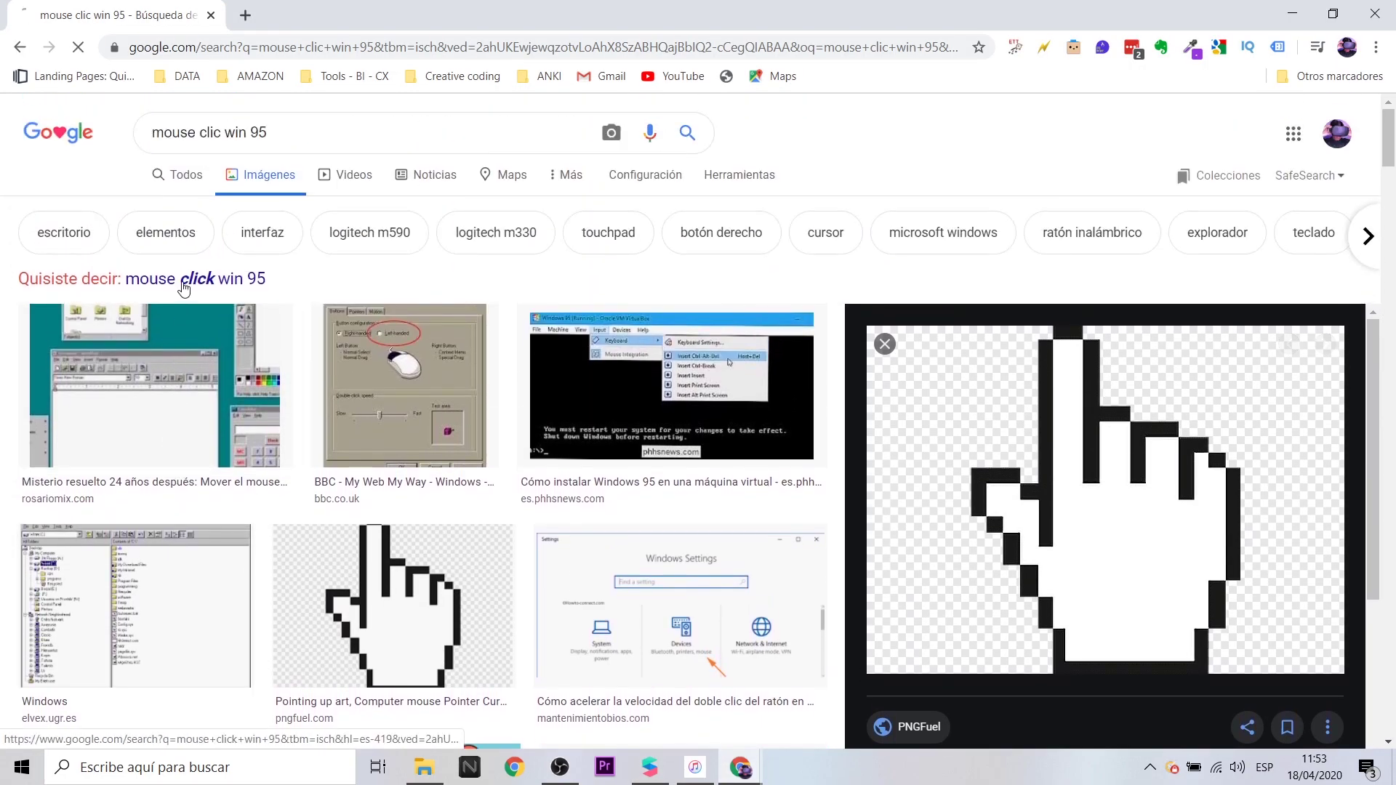
click(179, 281)
scroll(179, 291, down, 7)
click(23, 53)
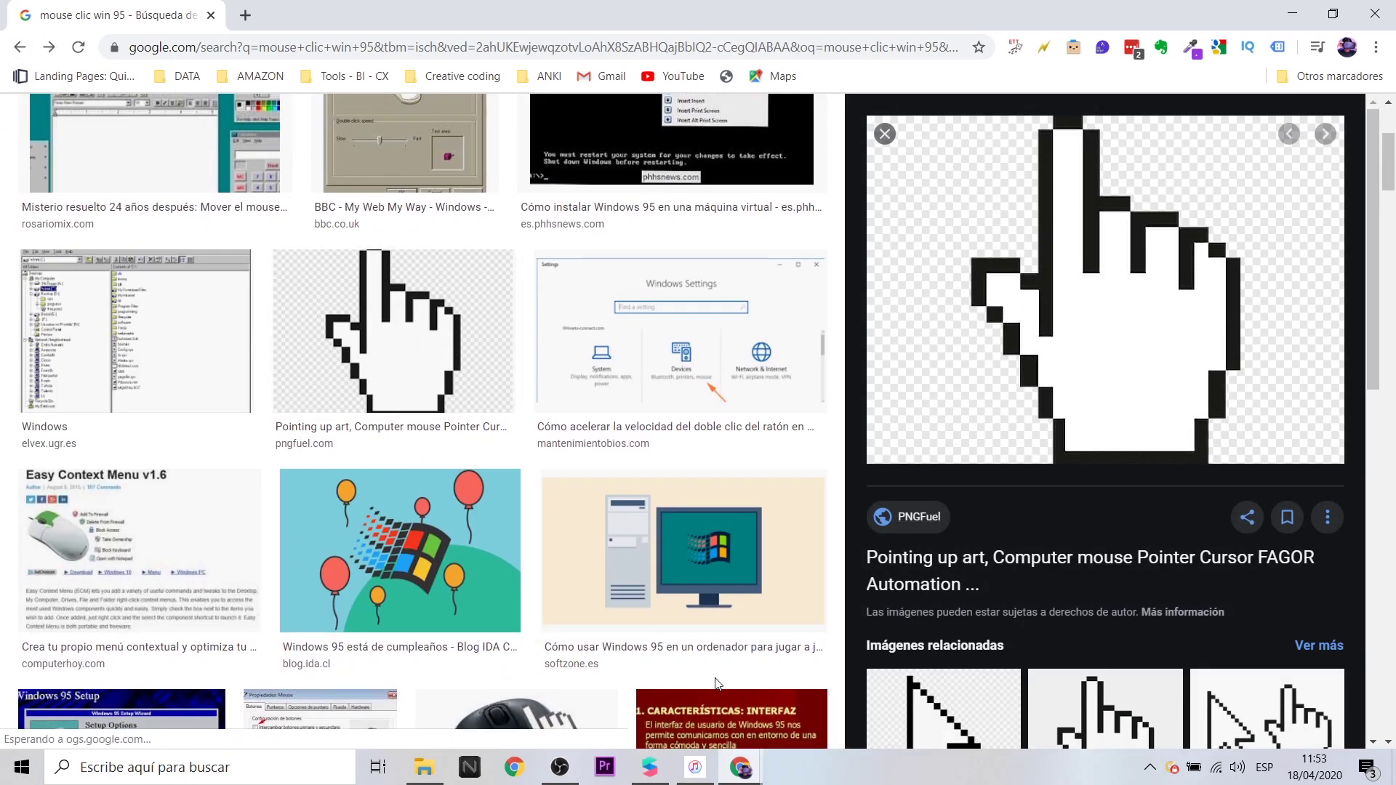
click(668, 780)
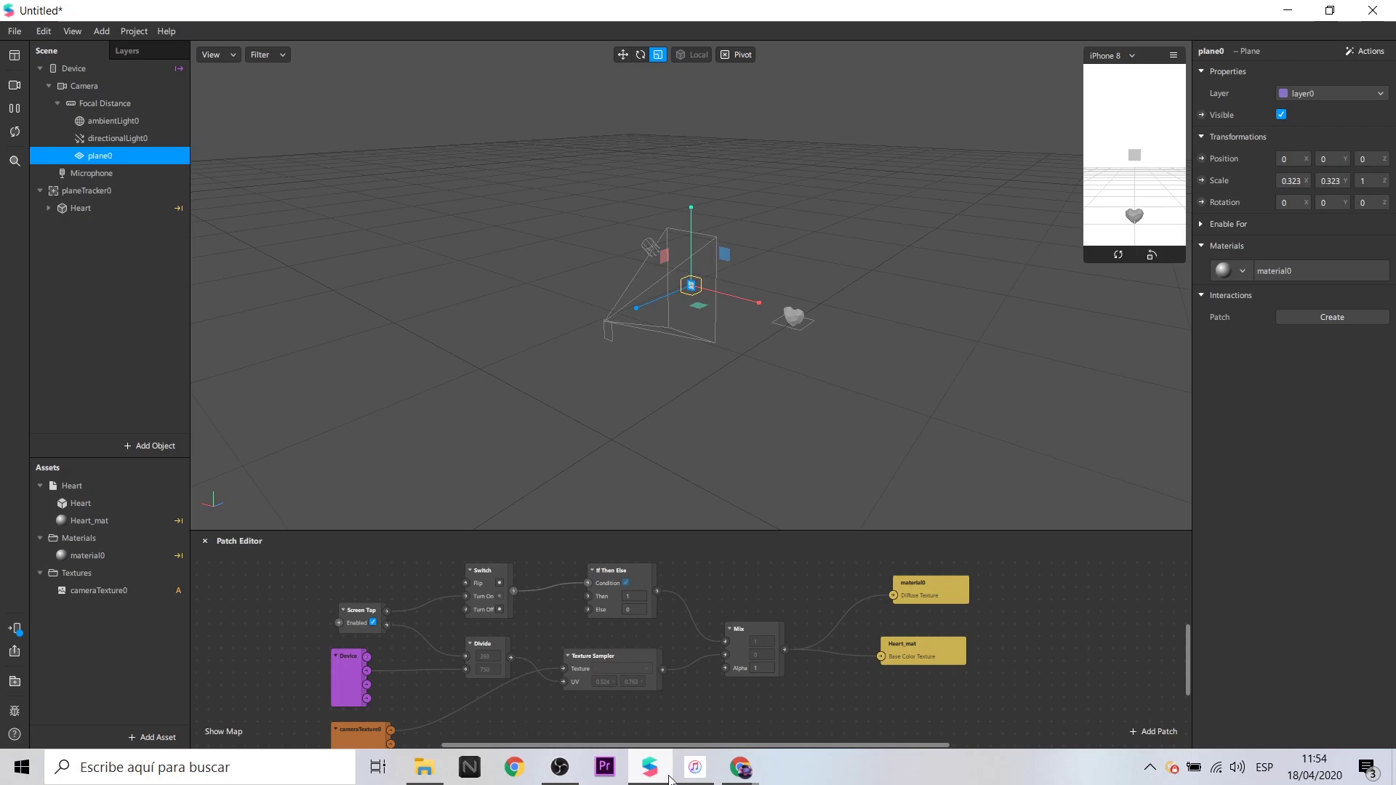
Step: Delete the material0 patch from the graph and import the mouse image as material0's diffuse texture
click(116, 555)
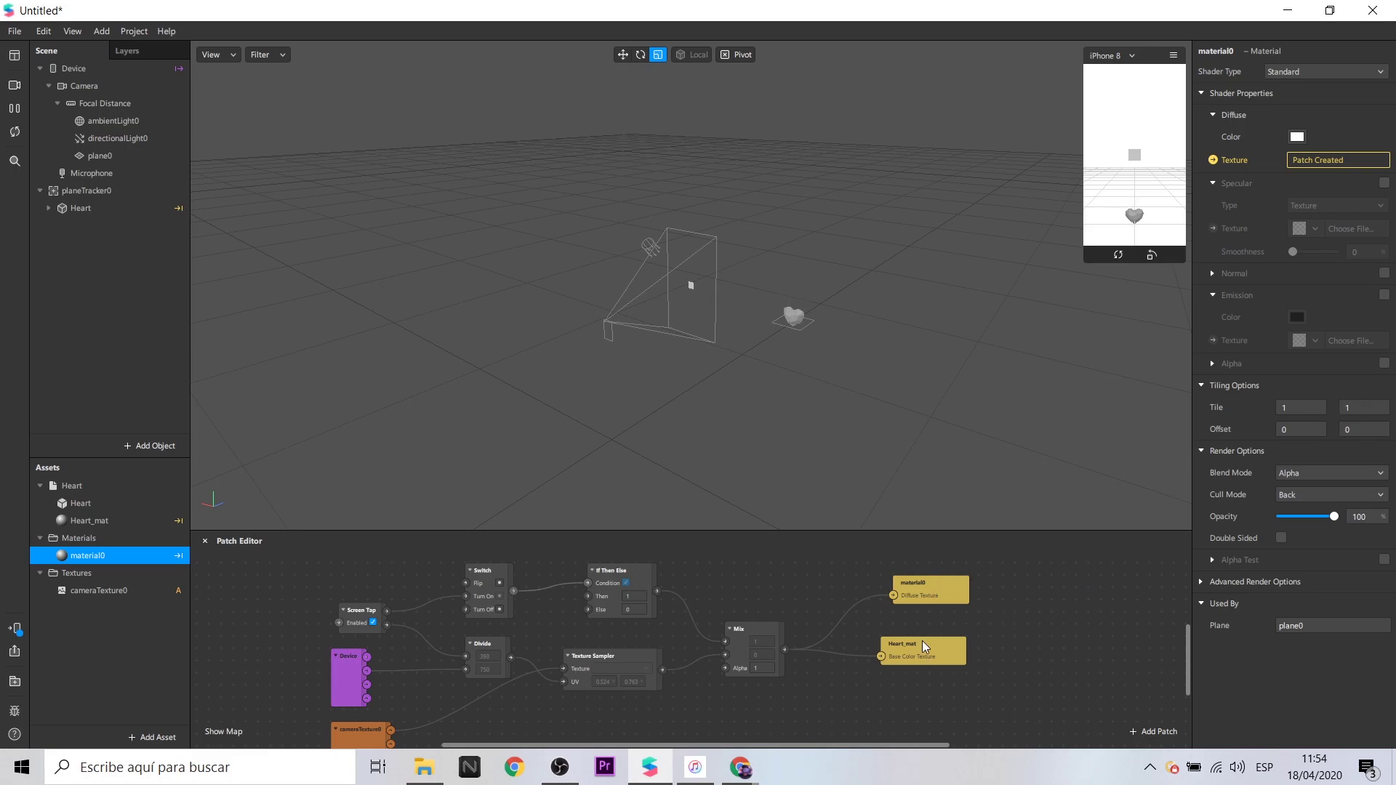
click(922, 595)
key(Delete)
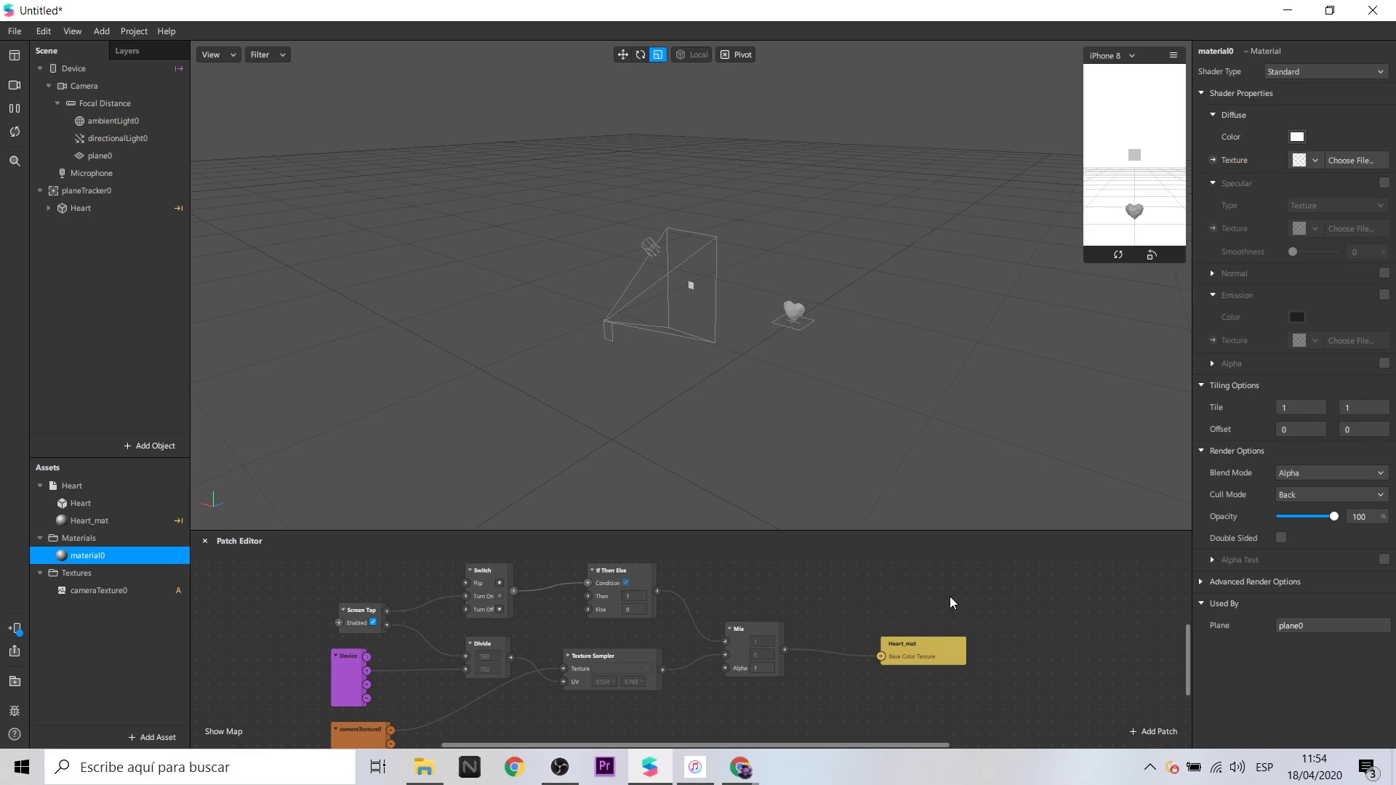
click(1315, 161)
click(1312, 226)
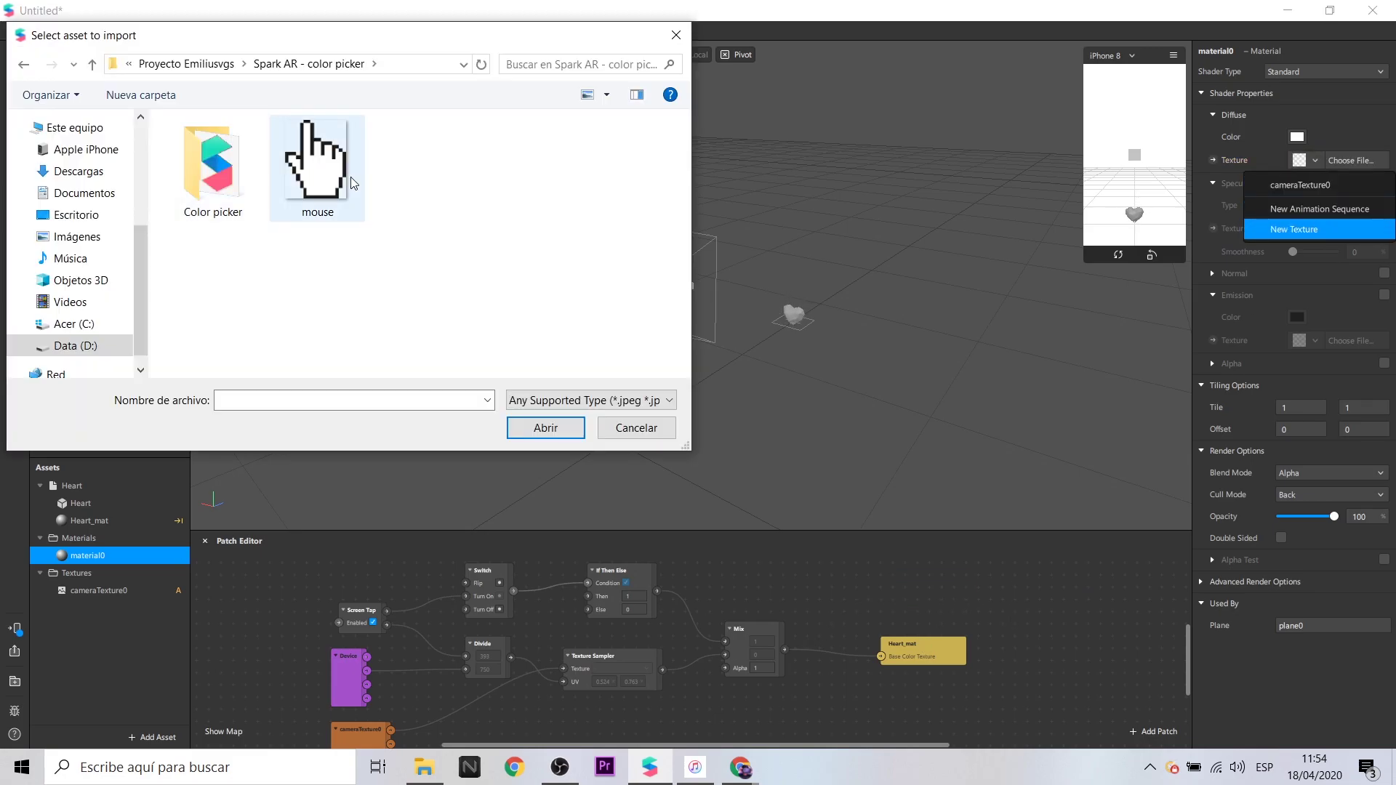
click(342, 178)
click(545, 428)
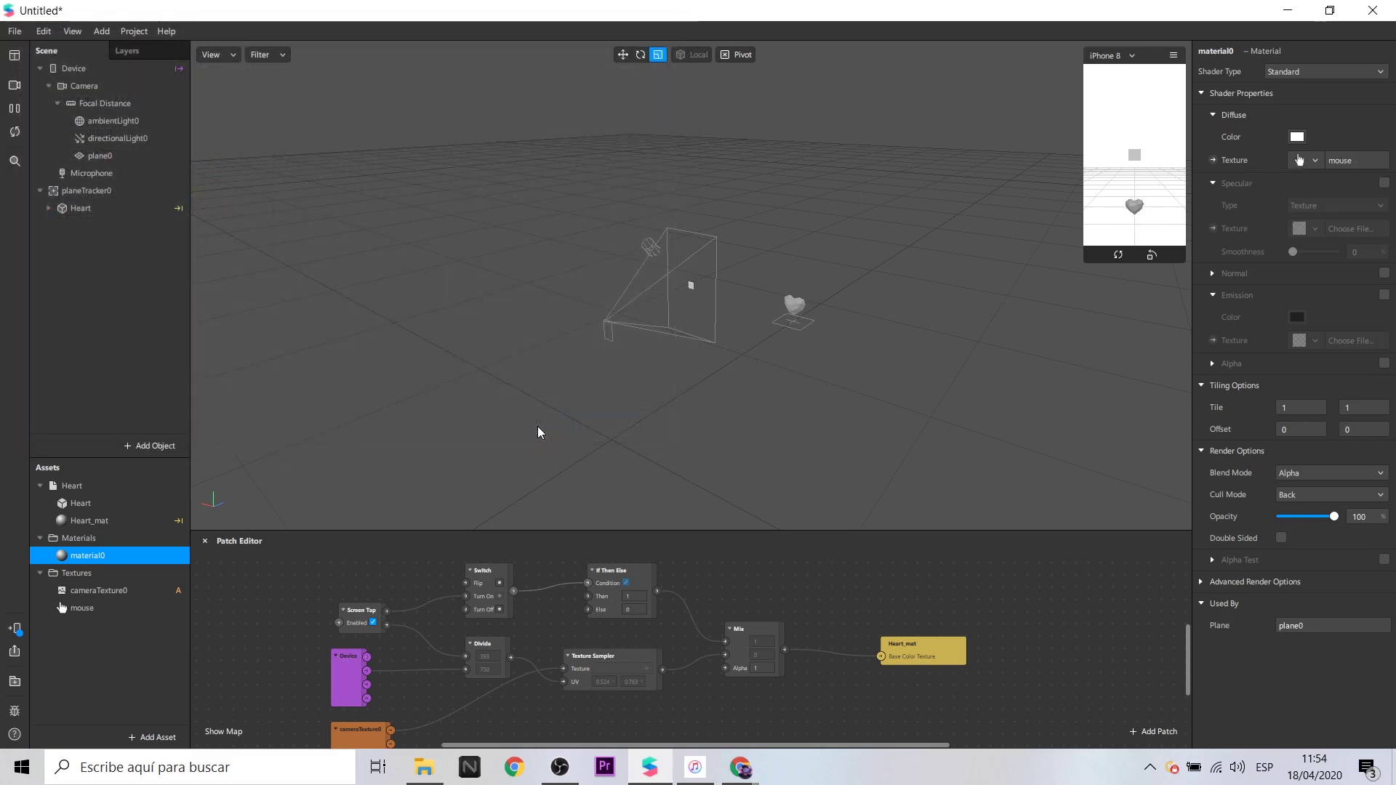
Step: Enable No compression for the mouse texture and enlarge the iPhone 8 preview
click(88, 610)
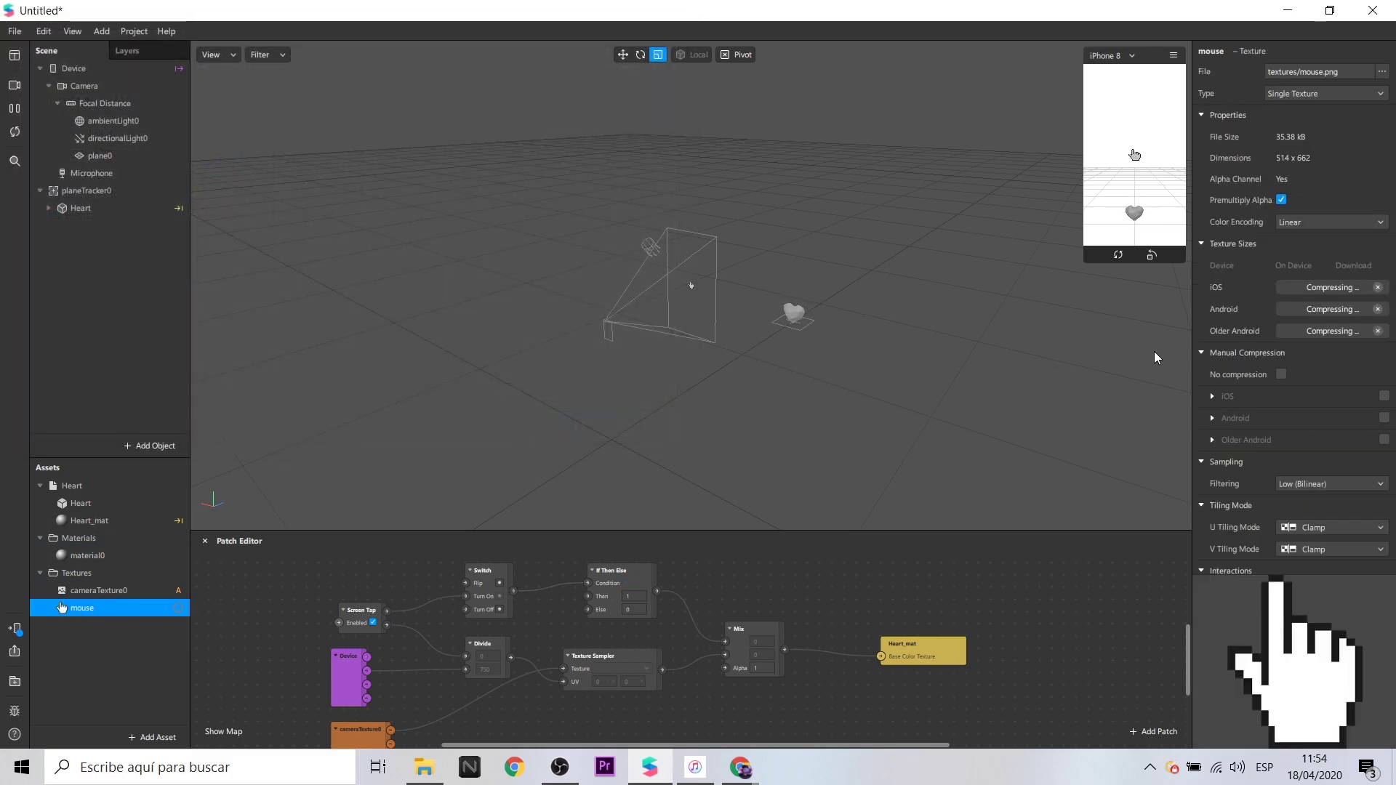
click(1281, 374)
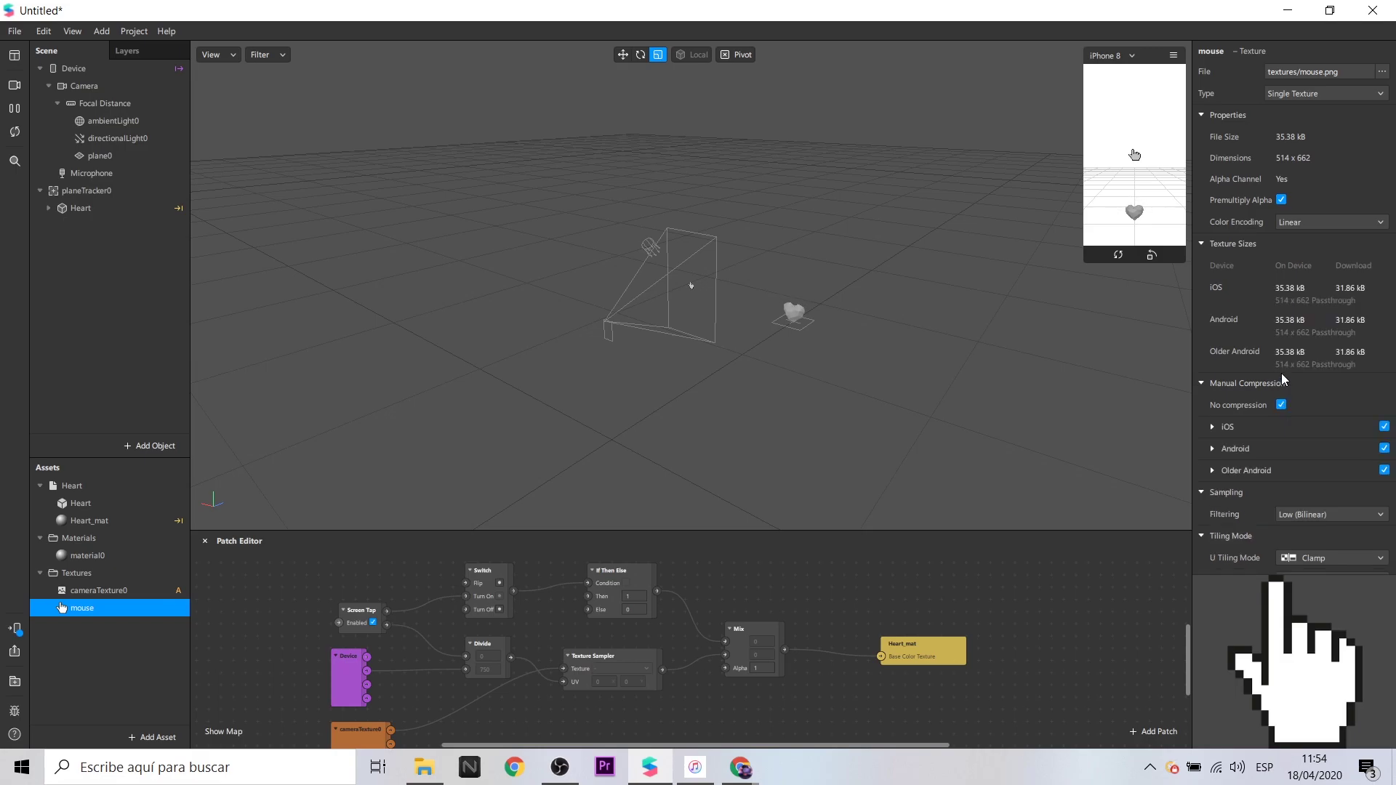
drag(1093, 260, 976, 360)
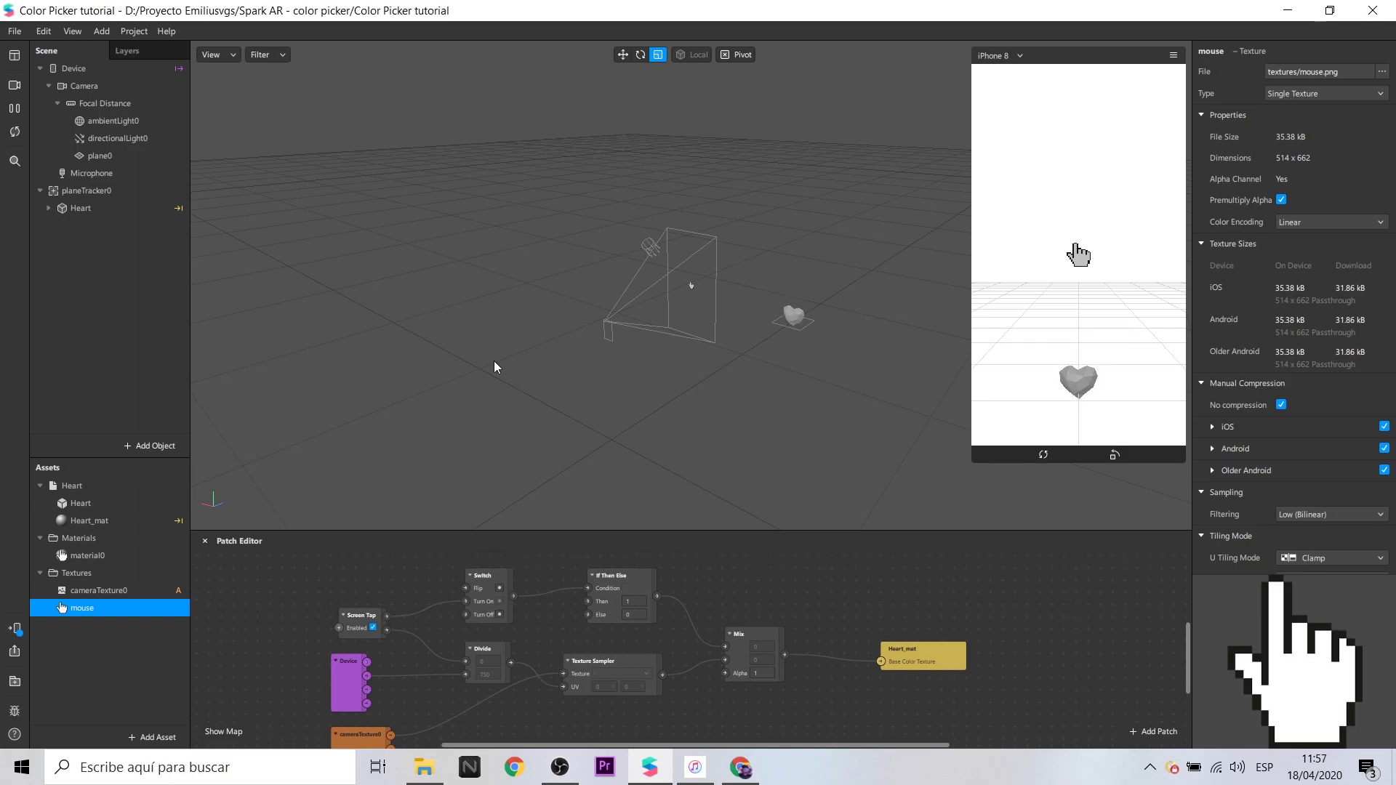
Step: Turn off writing to the depth buffer in material0's advanced render options
click(101, 156)
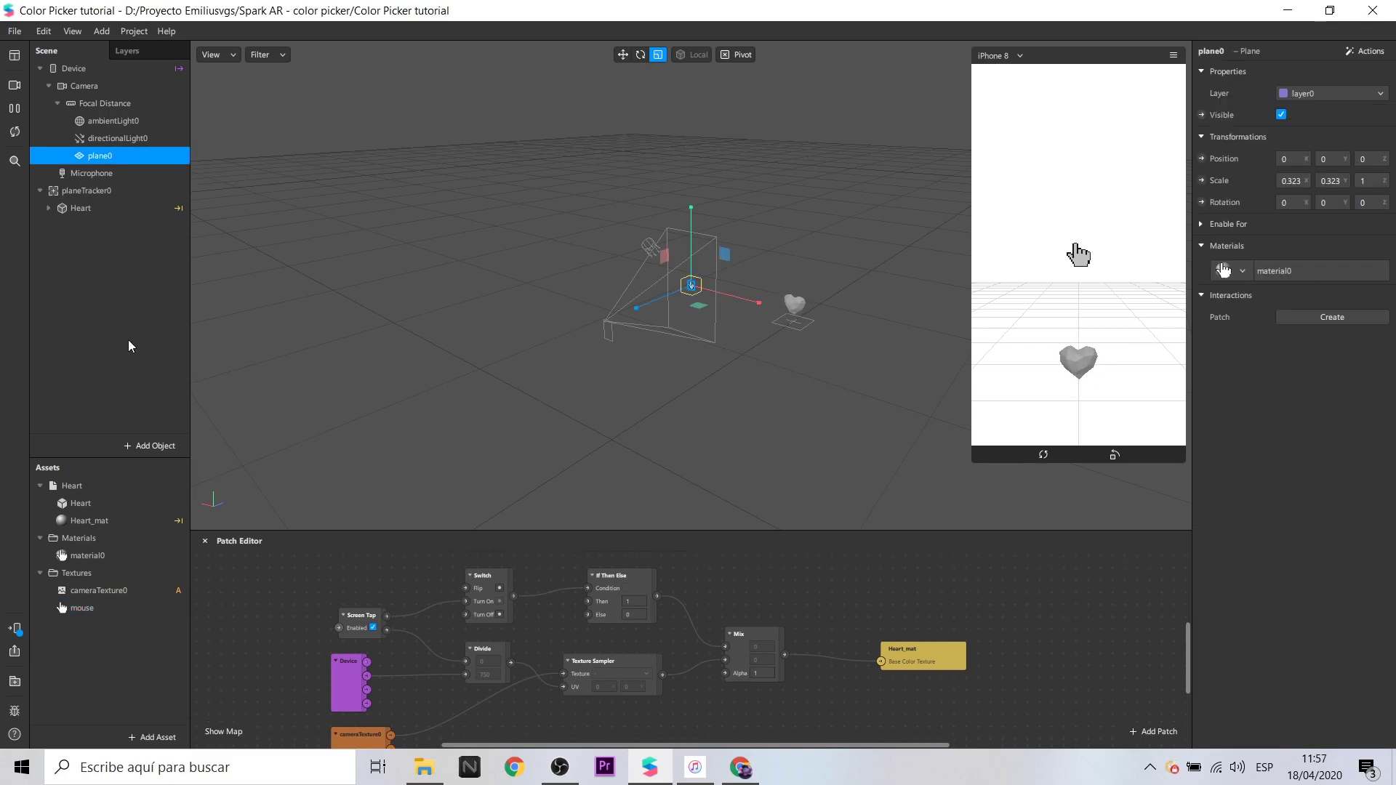
click(88, 555)
click(1203, 582)
click(1282, 647)
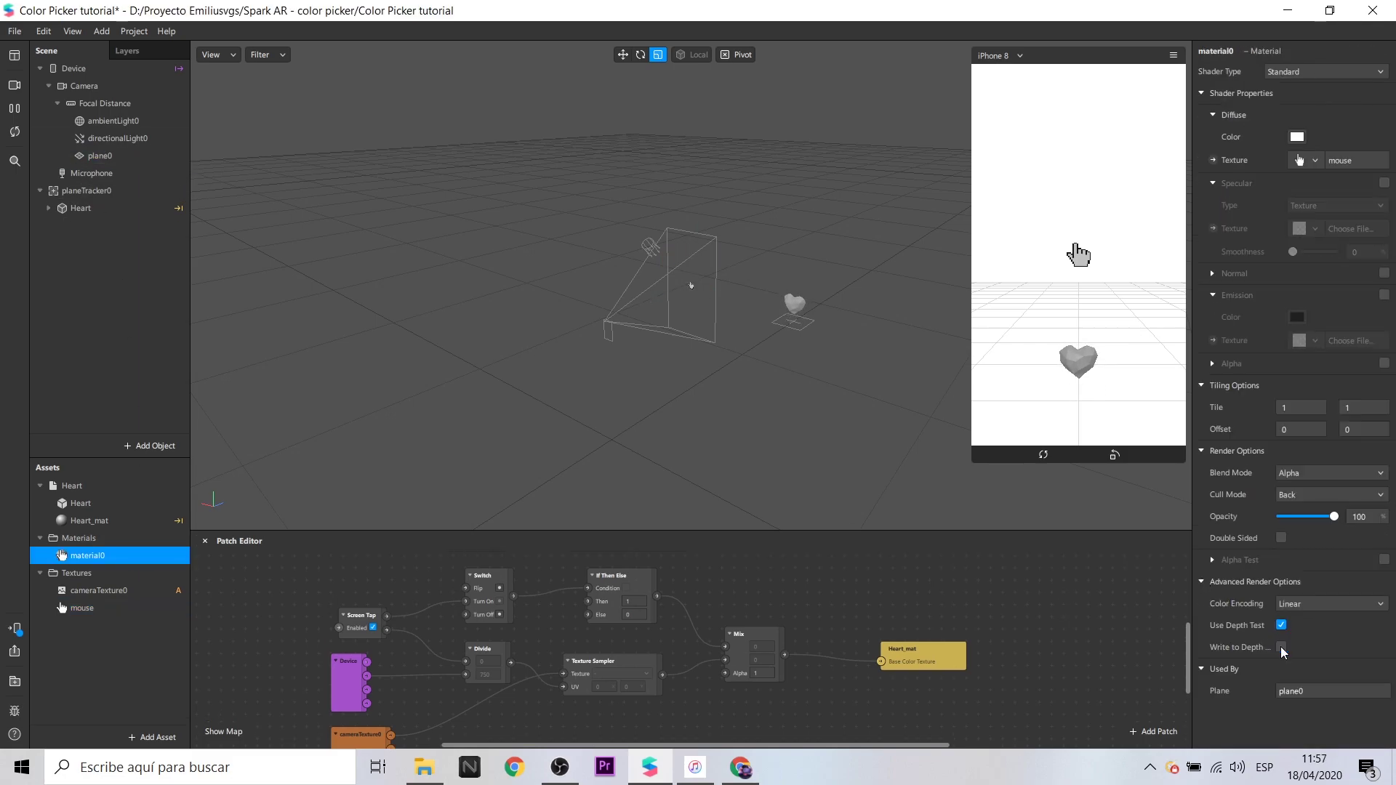
Step: Save the project and send the effect to the connected iPhone for testing
key(ctrl+s)
click(14, 628)
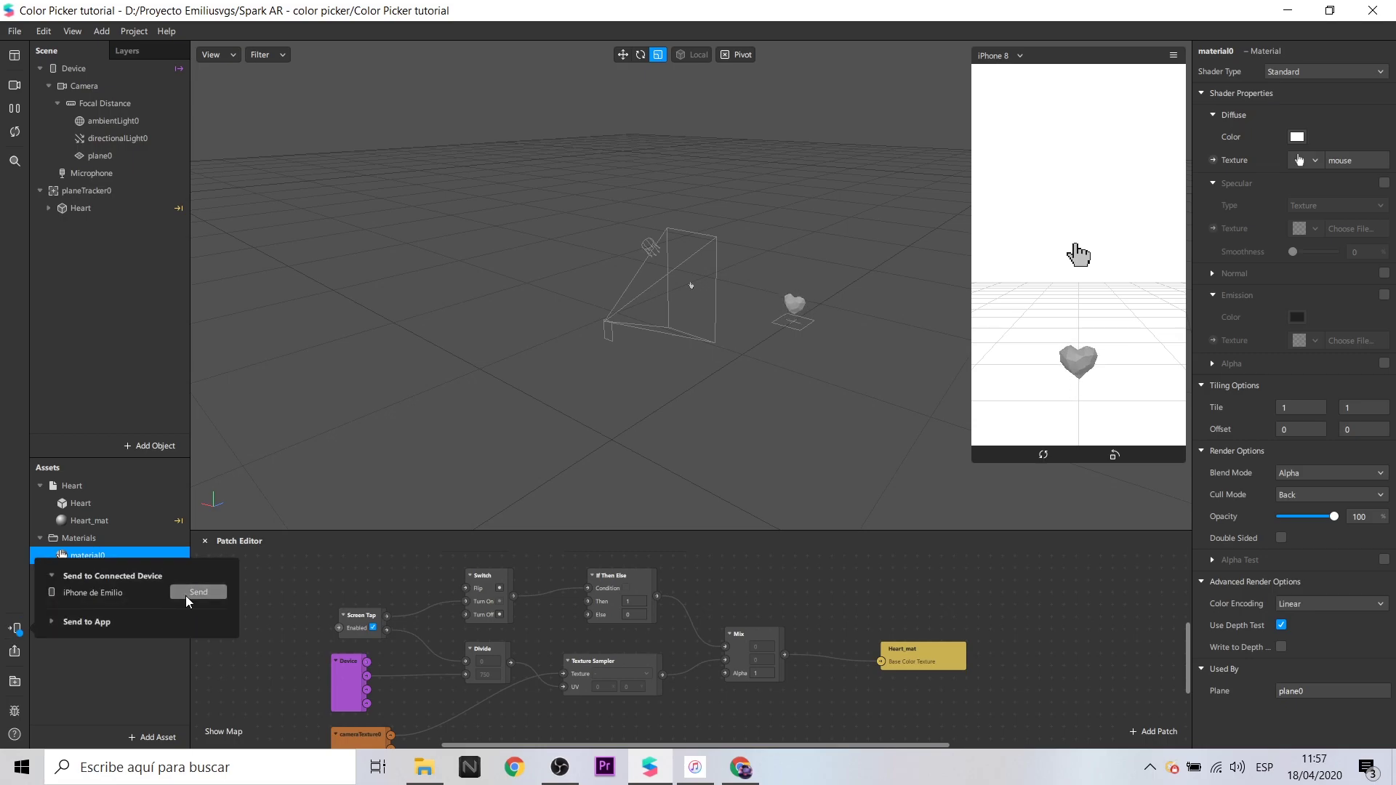
click(186, 595)
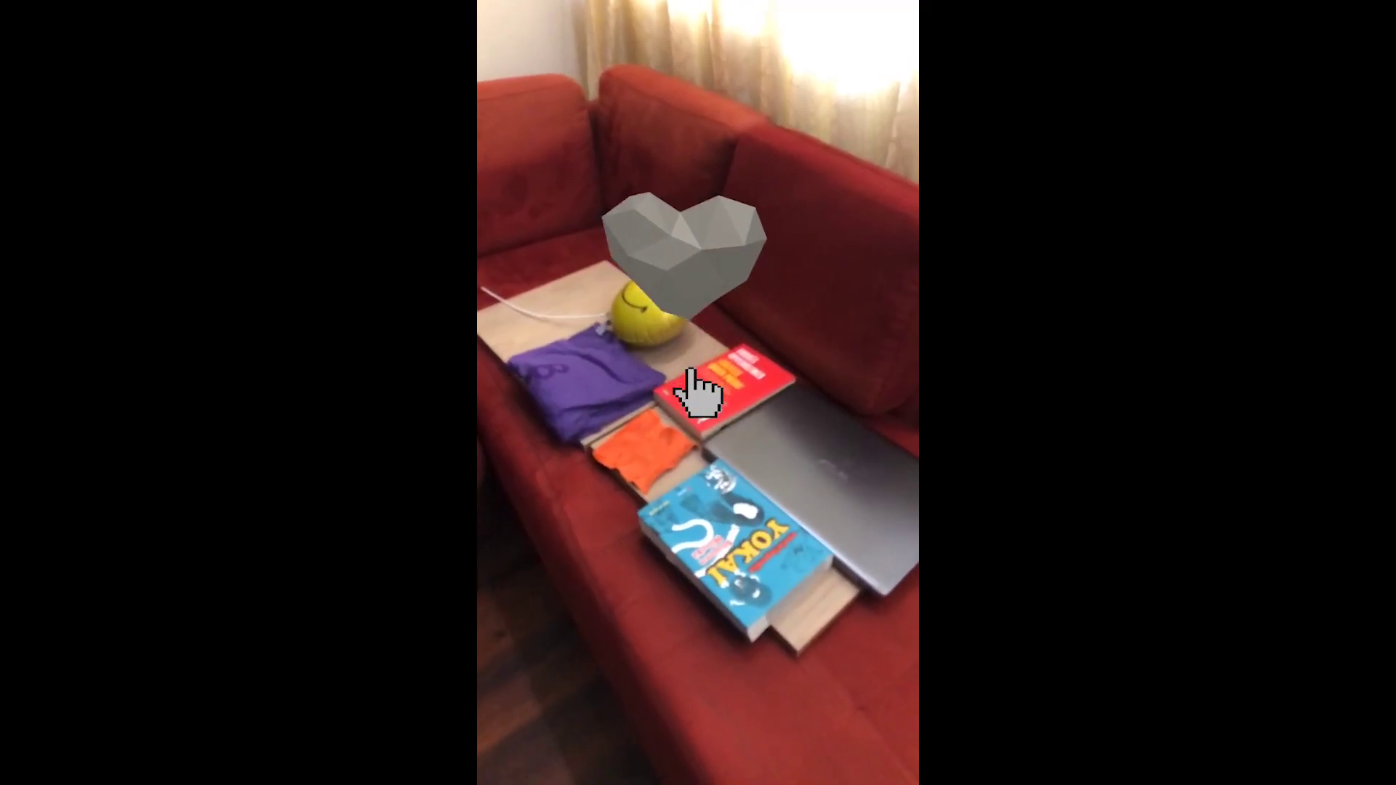